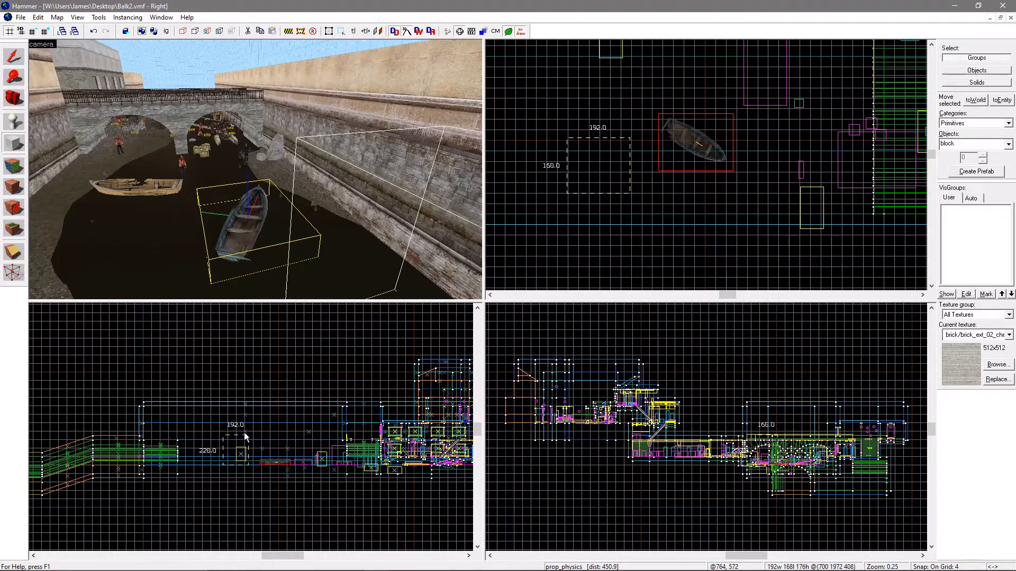
# Create the 192 × 168 × 228 unit block brush from the drawn outline beside the boat
pyautogui.press('Return')
pyautogui.press('z')
pyautogui.press('s')
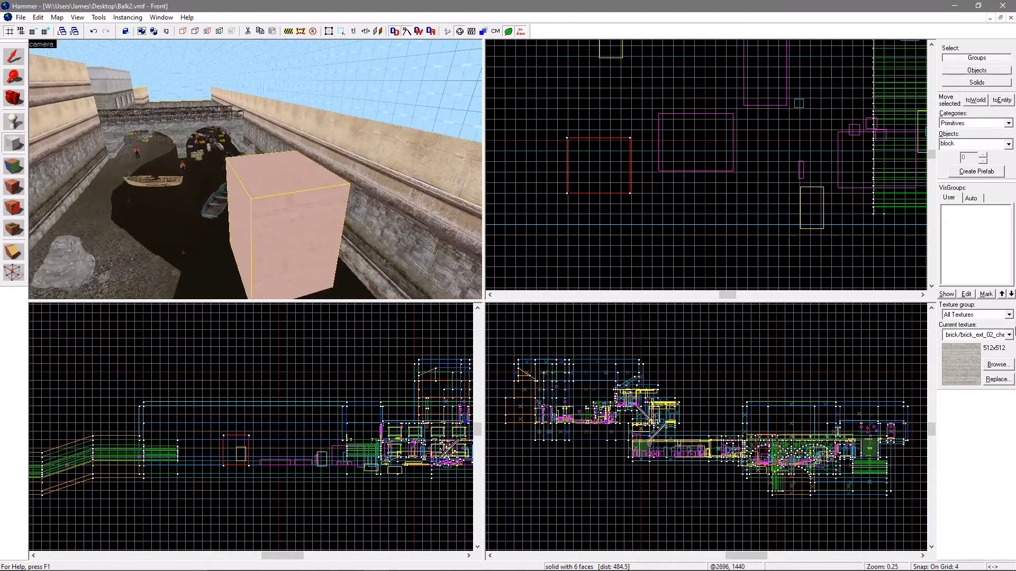
# Choose the brick/brickwall017b texture and apply it to the whole new block
pyautogui.click(997, 365)
pyautogui.doubleClick(356, 164)
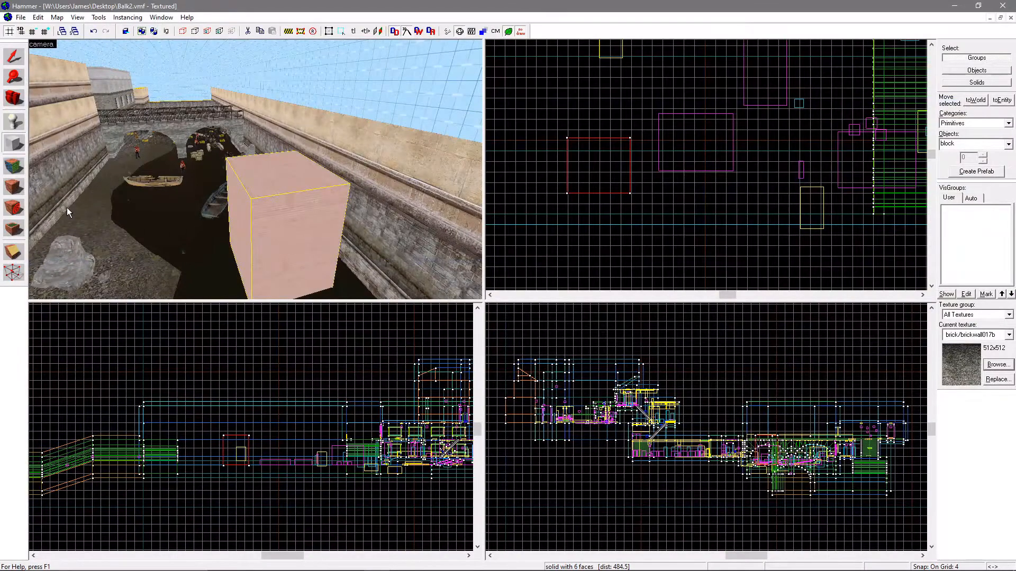
pyautogui.click(12, 190)
pyautogui.click(13, 57)
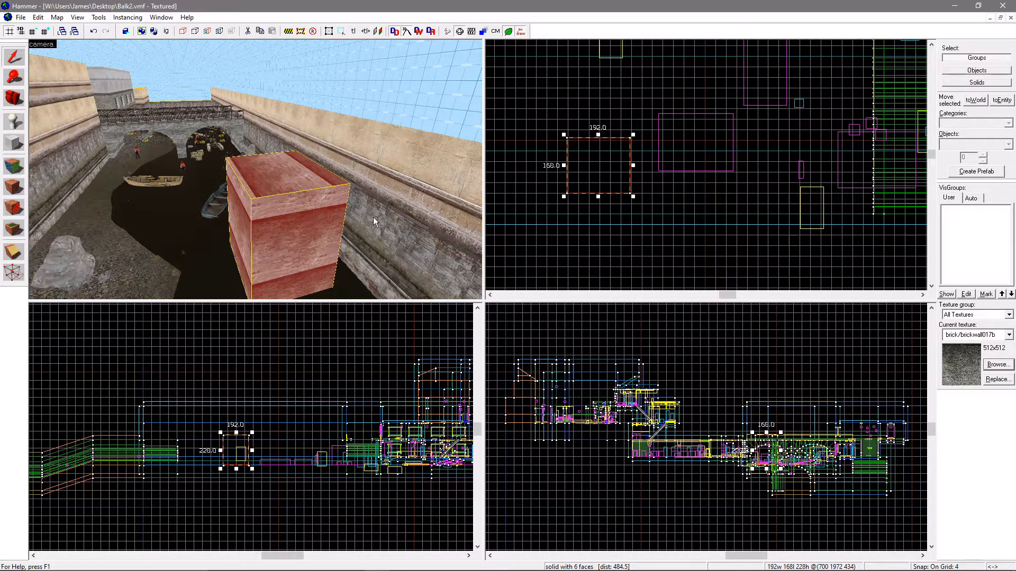
# Start face editing, choose the brick/brickwall034f texture and apply it to the block's visible side faces
pyautogui.hotkey('shift', 'a')
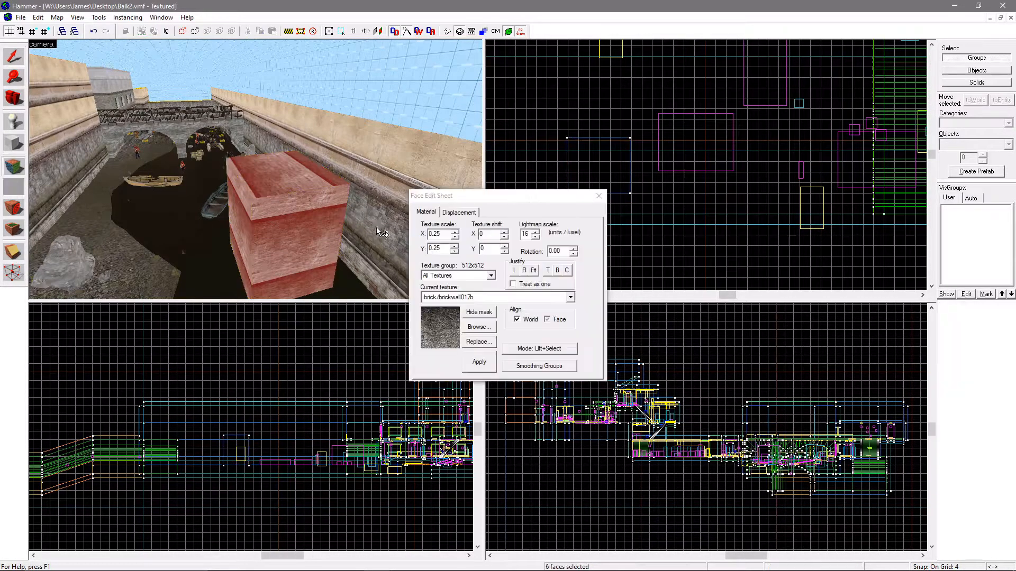
pyautogui.click(477, 327)
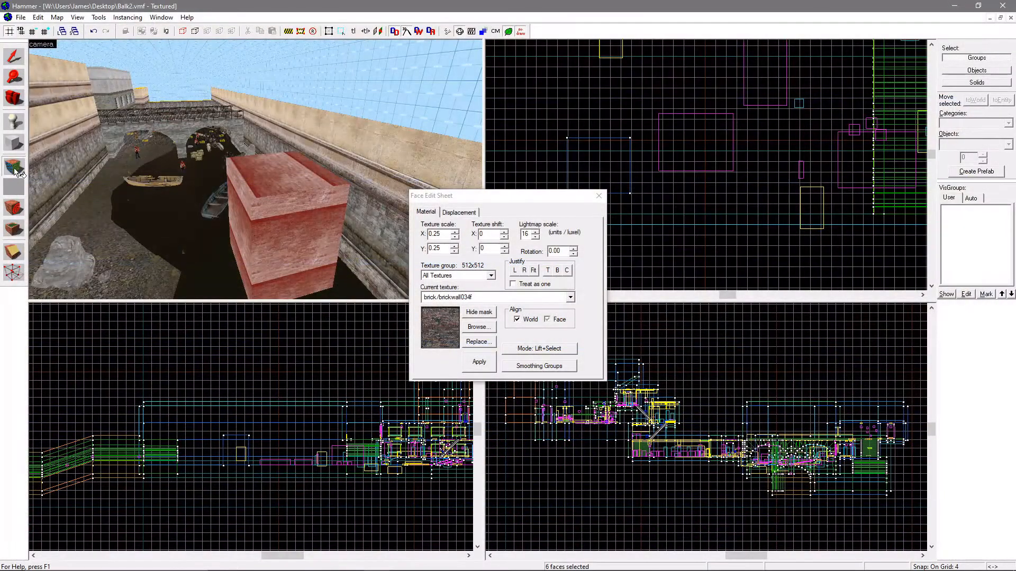
pyautogui.rightClick(280, 236)
pyautogui.rightClick(248, 223)
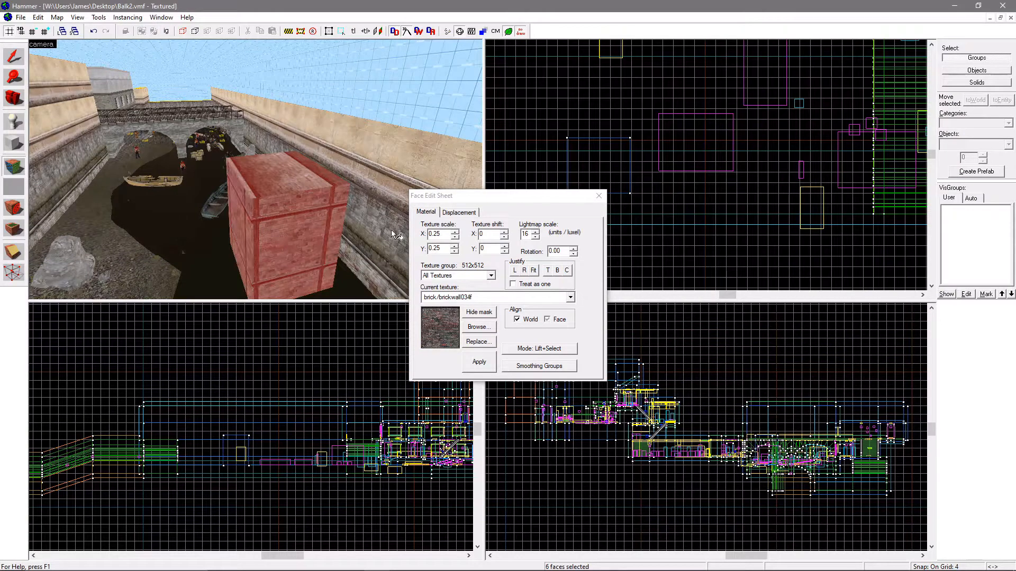
# Select faces of the block and the canal wall, together and one at a time, to check their textures
pyautogui.click(287, 183)
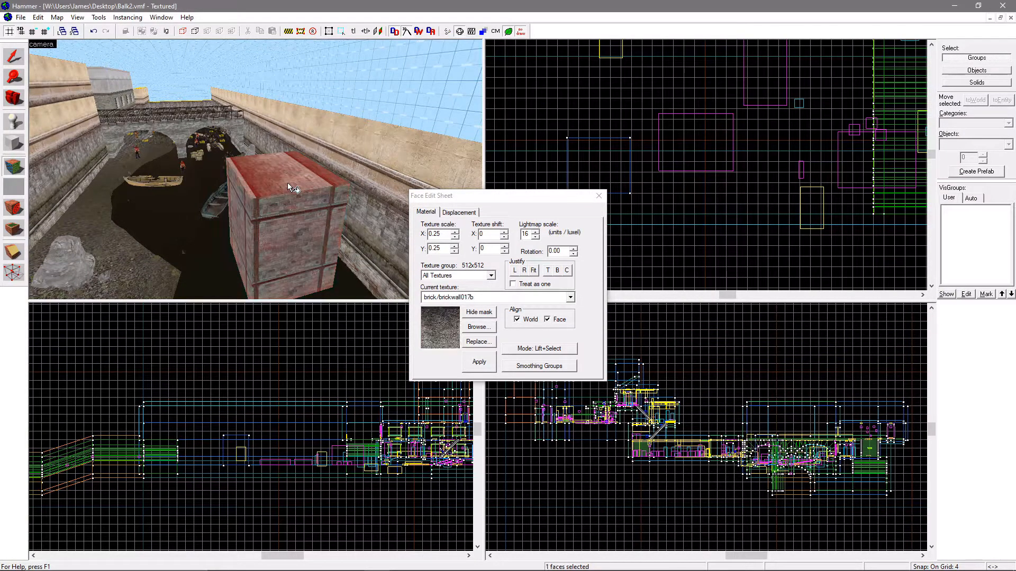
pyautogui.keyDown('ctrl'); pyautogui.click(295, 212); pyautogui.keyUp('ctrl')
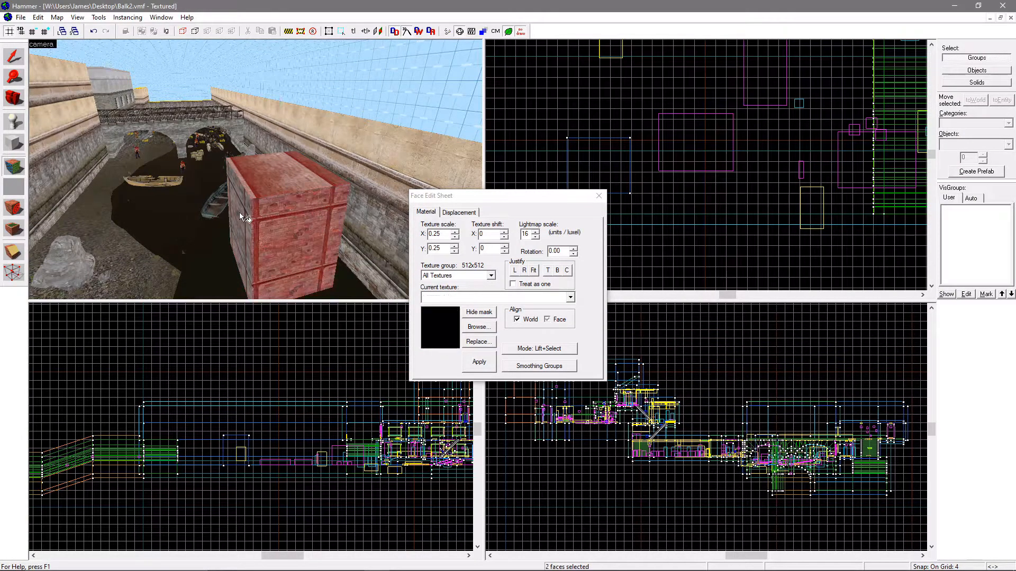
pyautogui.keyDown('ctrl'); pyautogui.click(379, 168); pyautogui.keyUp('ctrl')
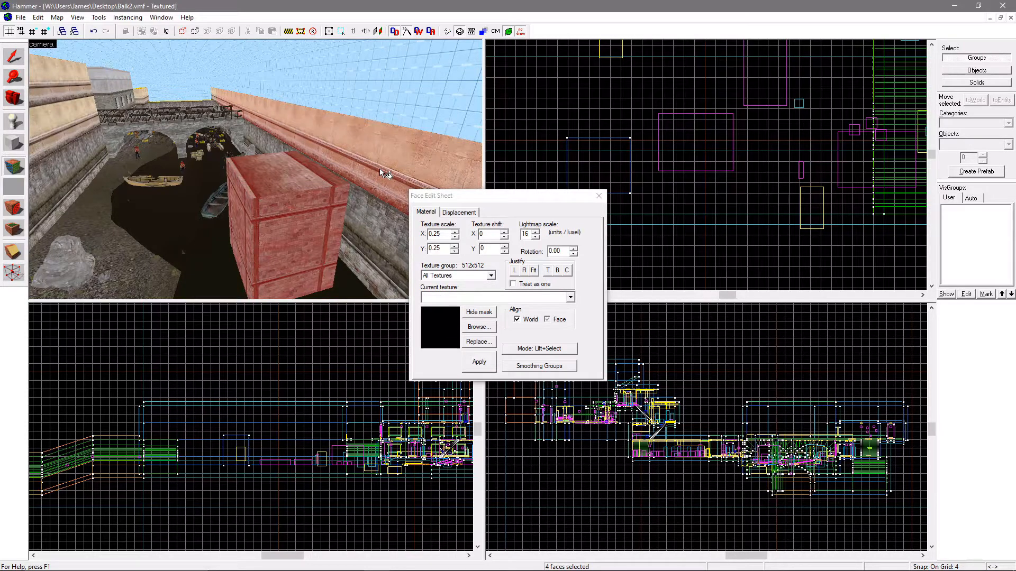
pyautogui.click(290, 182)
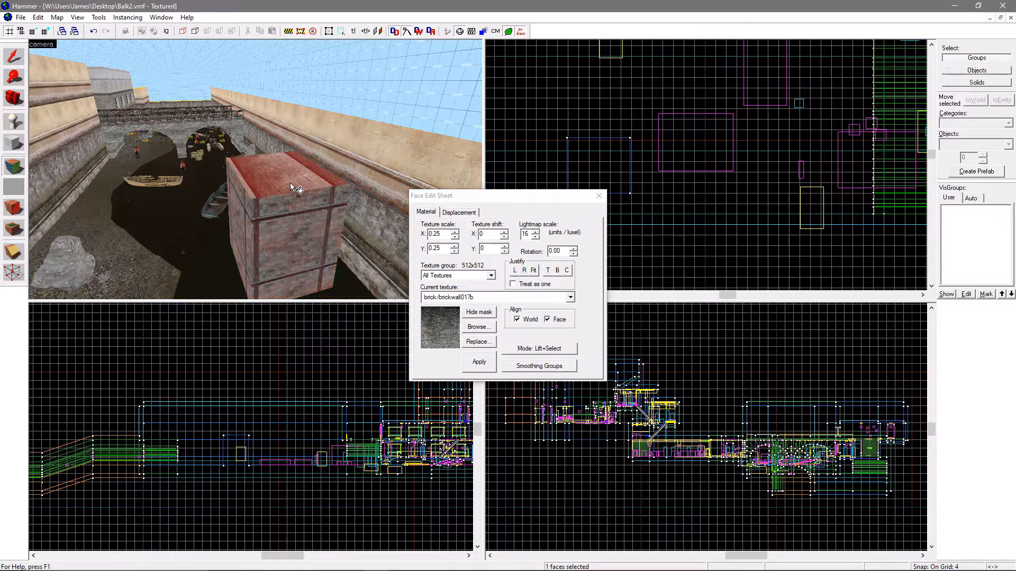
pyautogui.click(379, 250)
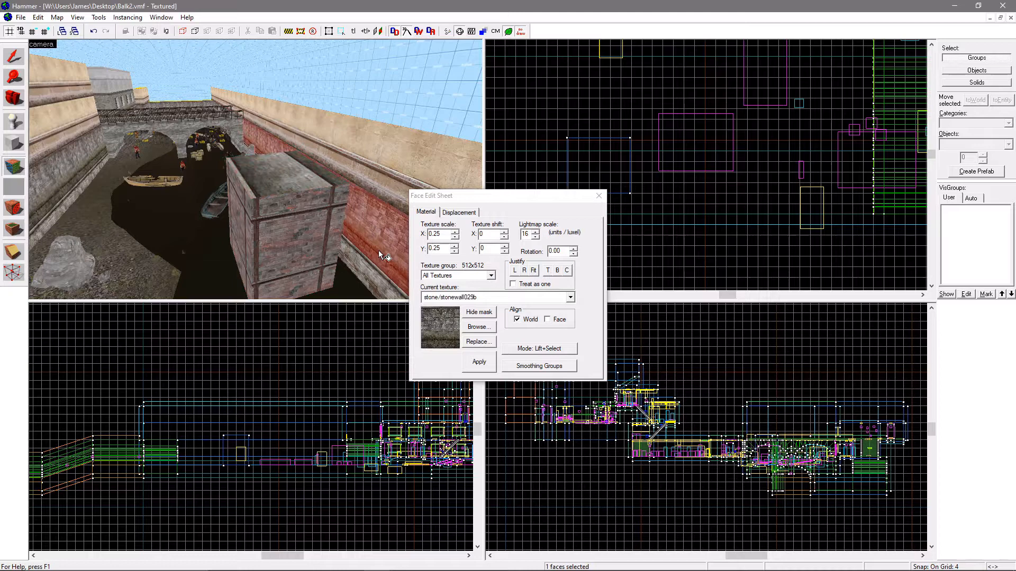
pyautogui.click(389, 159)
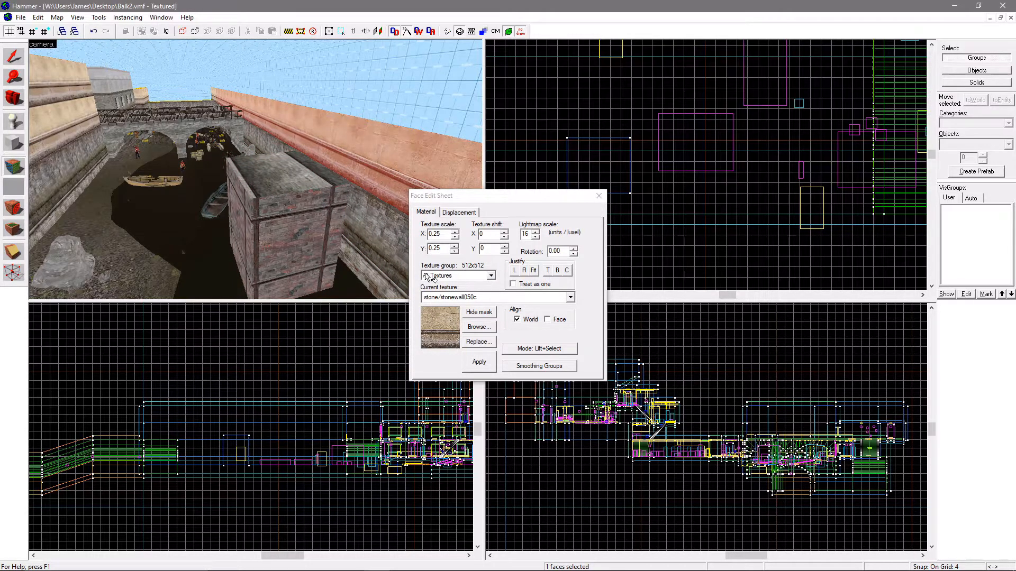
pyautogui.click(315, 221)
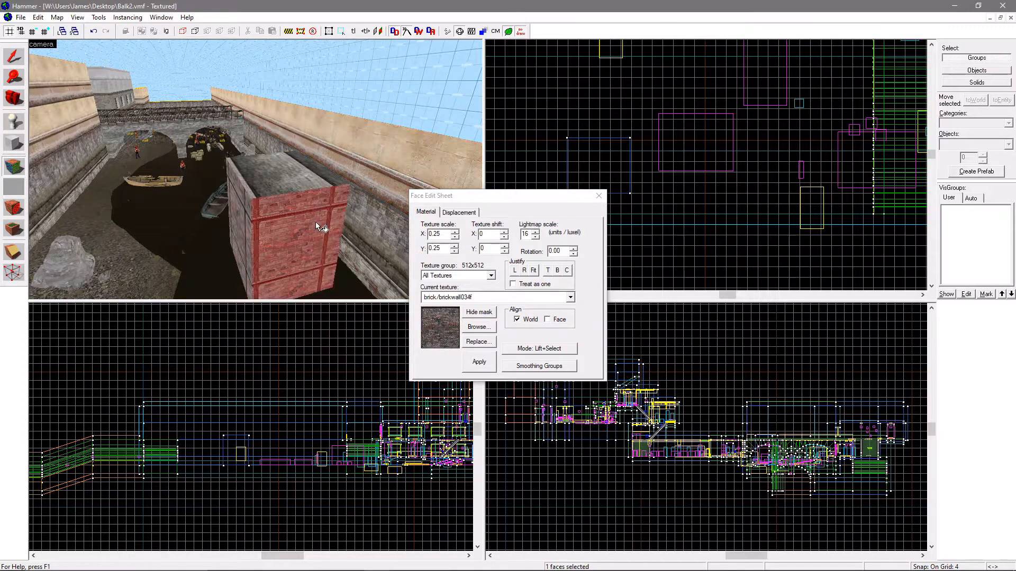
pyautogui.click(298, 187)
# Select the block's large brickwall034f side face and set its X texture scale to 0.65
pyautogui.press('z')
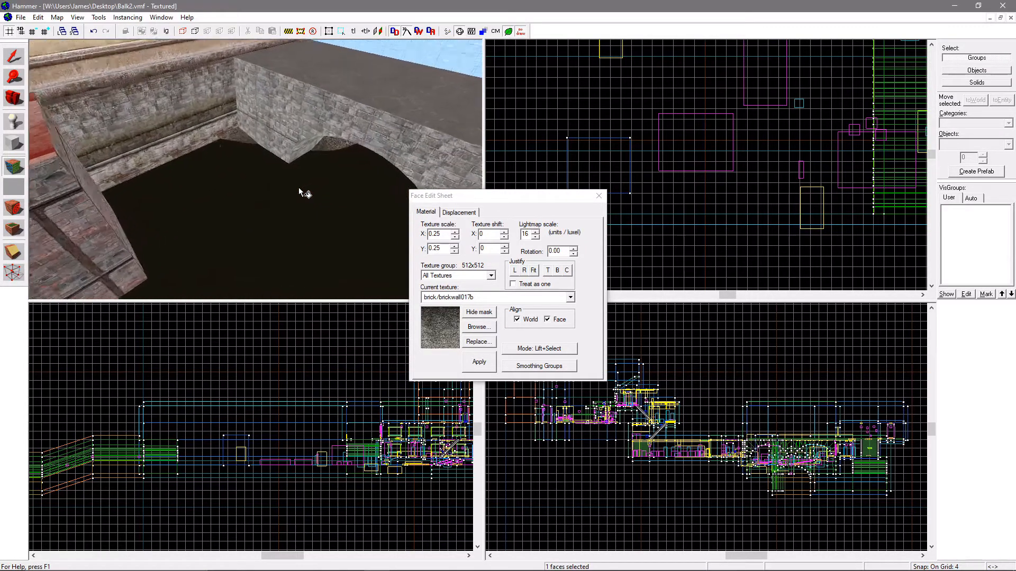
pyautogui.press('s')
pyautogui.press('a')
pyautogui.press('z')
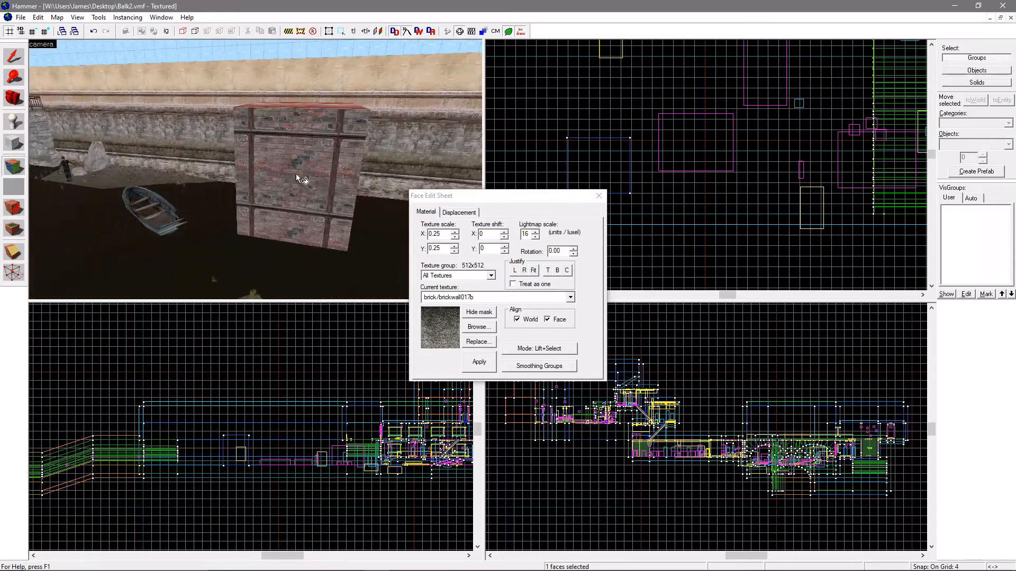
pyautogui.click(304, 181)
pyautogui.click(455, 232)
pyautogui.click(455, 232)
pyautogui.click(455, 232)
pyautogui.click(455, 233)
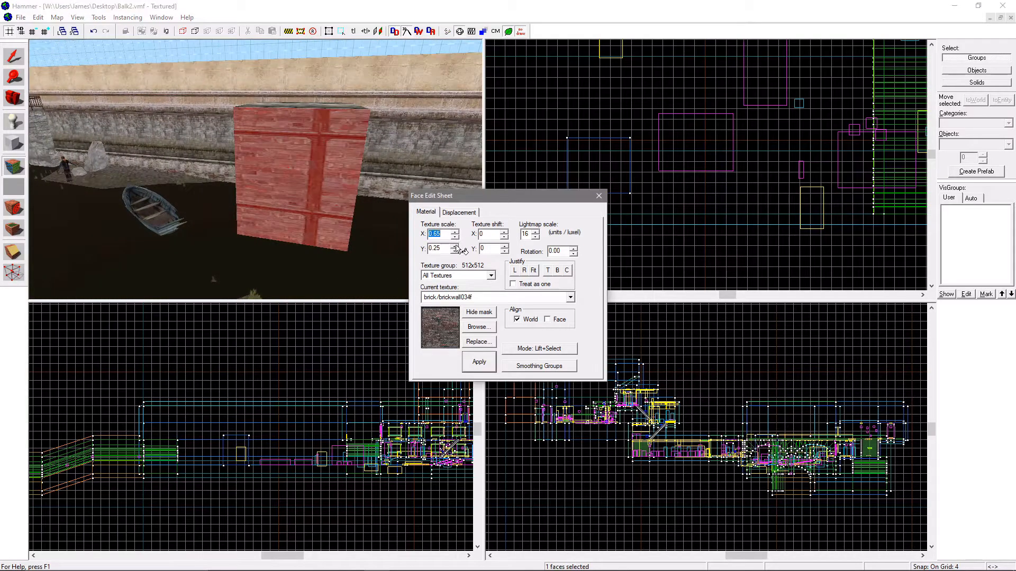
# Set the Y texture scale of the selected block face to 0.65
pyautogui.click(454, 246)
pyautogui.click(454, 246)
pyautogui.click(455, 246)
pyautogui.click(455, 246)
pyautogui.click(455, 246)
pyautogui.click(455, 251)
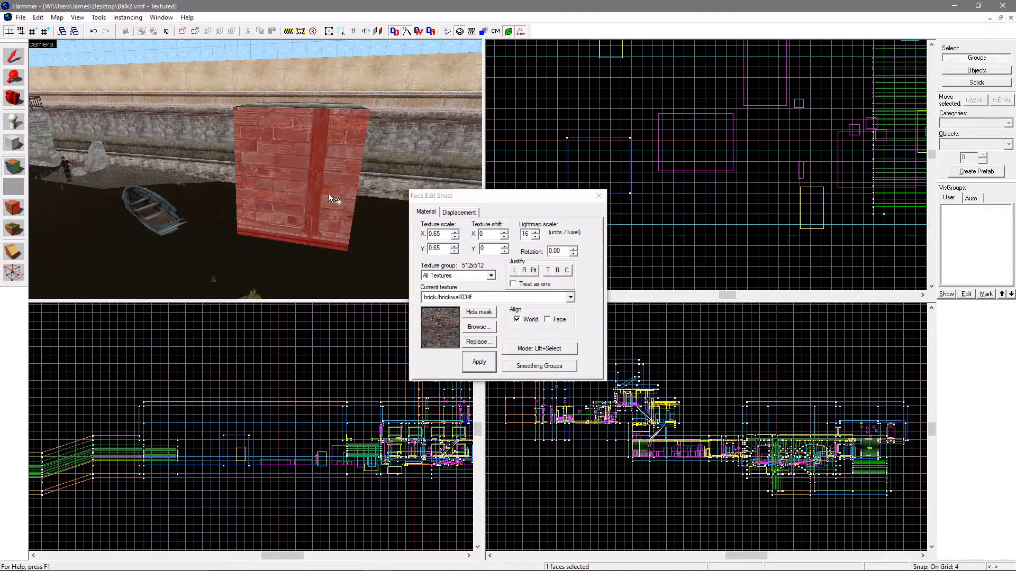
# Shift the texture horizontally on the selected block face
pyautogui.scroll(-3, 291, 179)
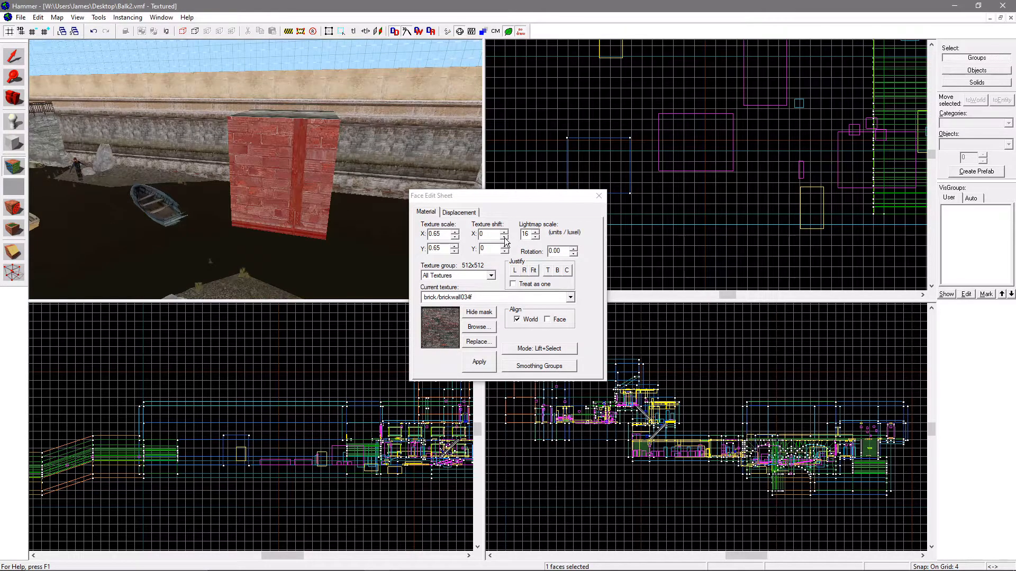
pyautogui.click(504, 237)
pyautogui.moveTo(503, 237); pyautogui.dragTo(504, 238)
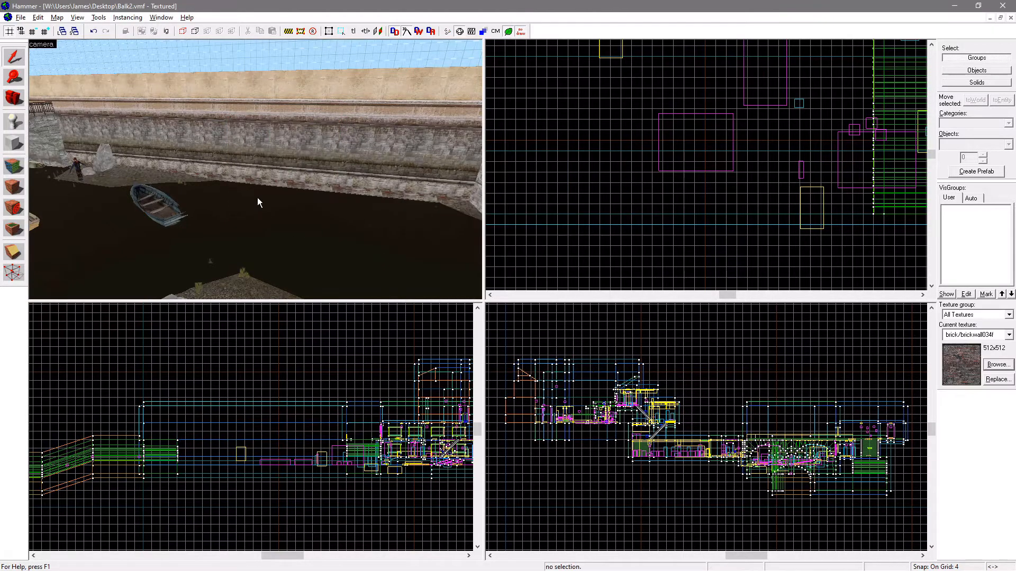
# Select the canal wall face textured stone/stonewall029b in the face editor and go to its texture scale values
pyautogui.hotkey('shift', 'a')
pyautogui.click(308, 144)
pyautogui.press('z')
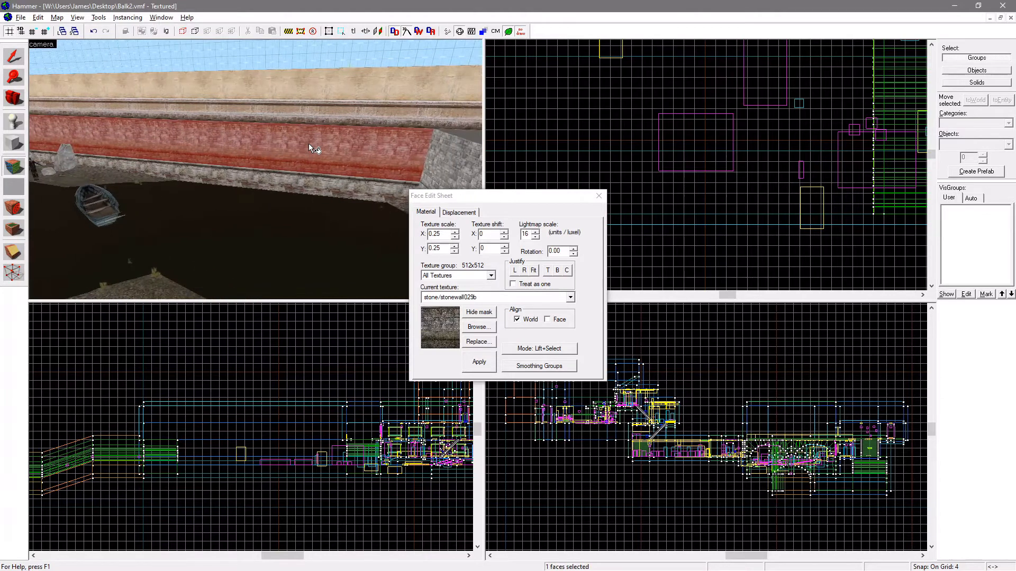
pyautogui.press('z')
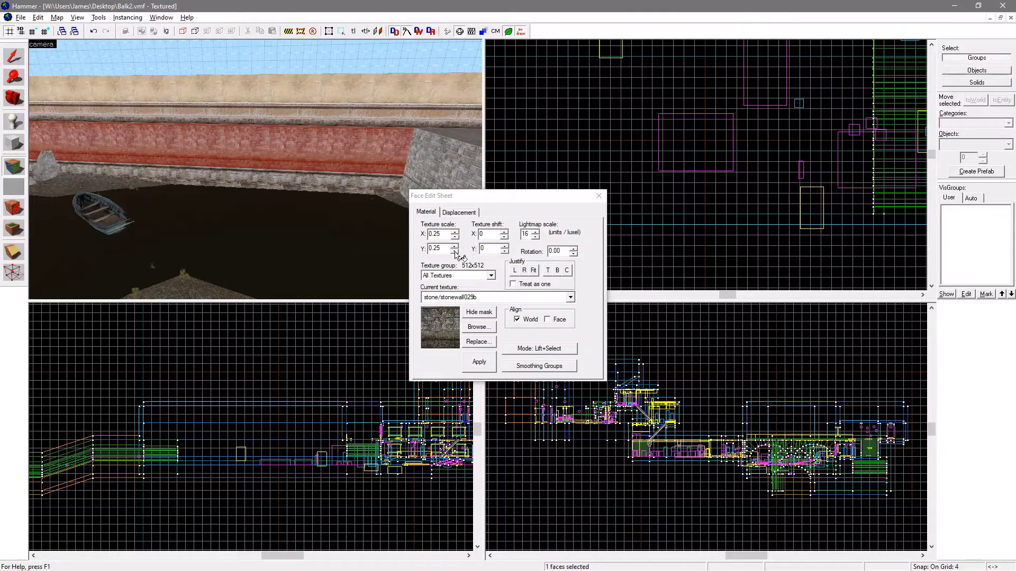
pyautogui.click(441, 235)
pyautogui.doubleClick(442, 235)
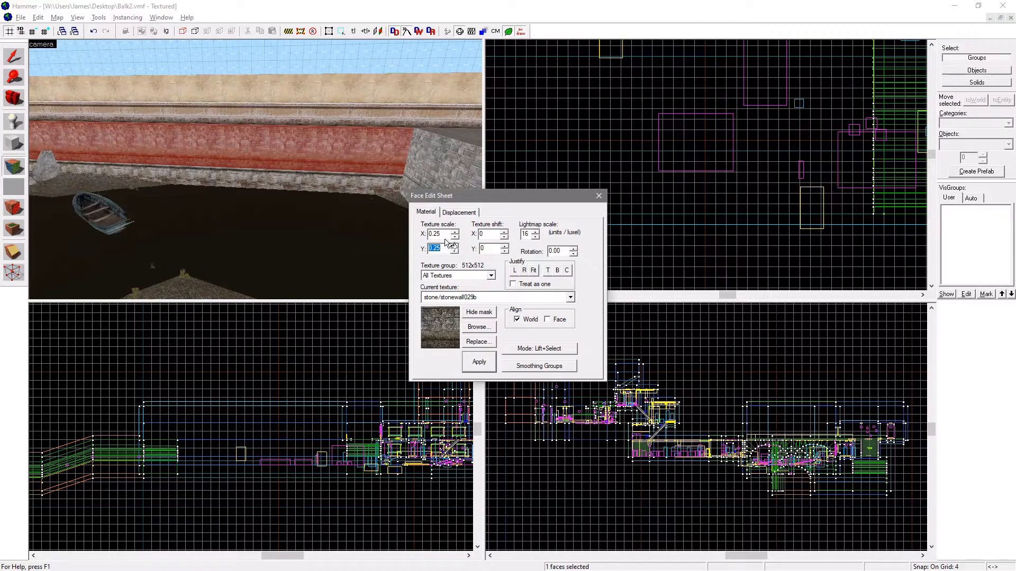
pyautogui.click(263, 154)
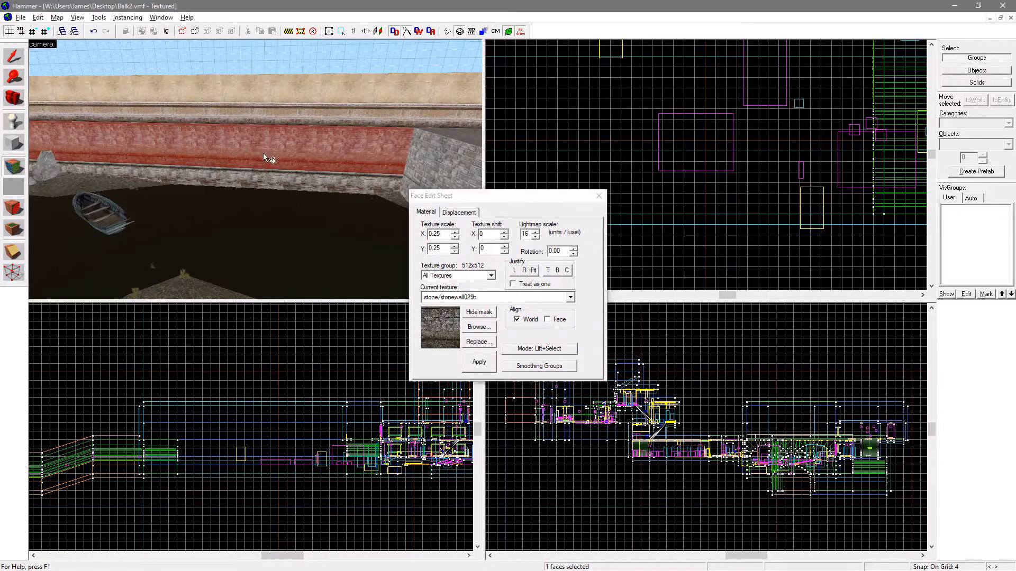
pyautogui.click(456, 254)
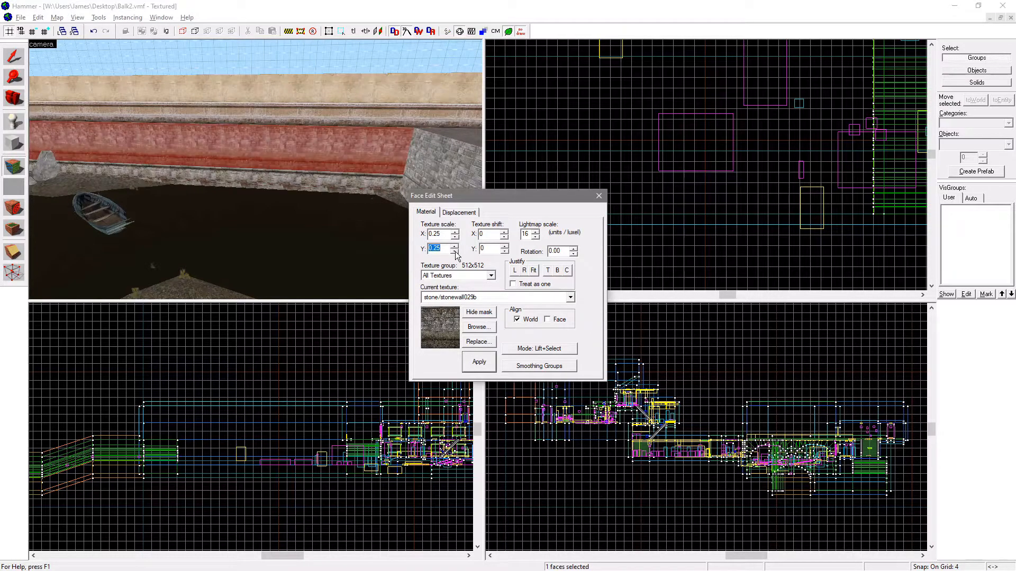
# Try fitting the texture to the selected stone wall face, and undo the fit
pyautogui.press('z')
pyautogui.press('w')
pyautogui.press('z')
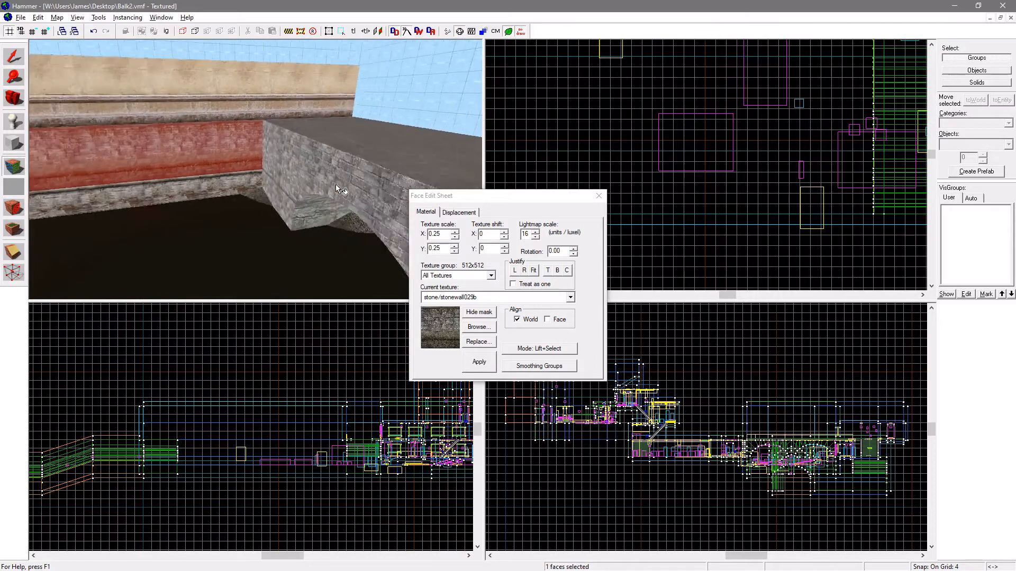
pyautogui.press('z')
pyautogui.press('w')
pyautogui.press('z')
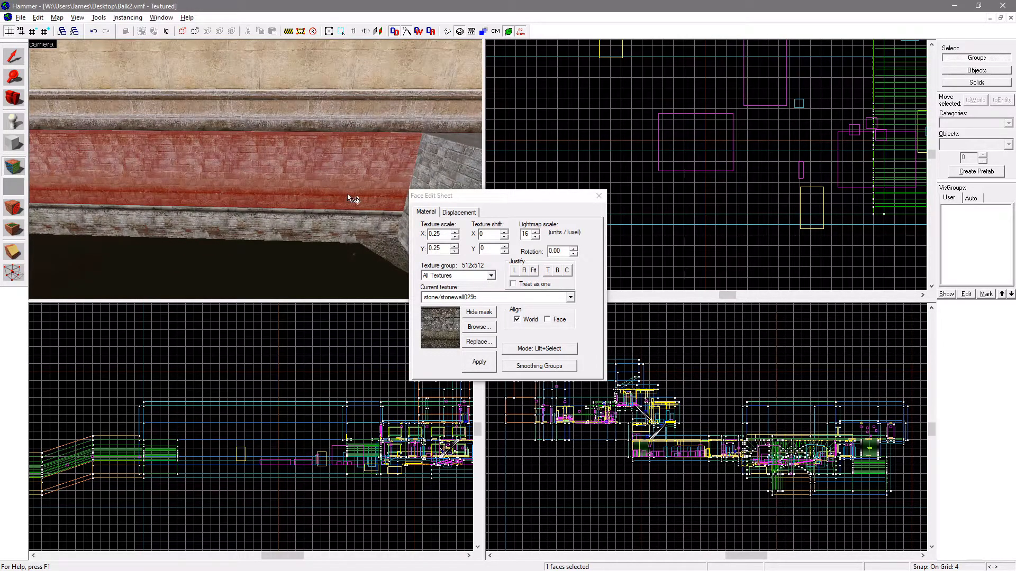
pyautogui.click(534, 271)
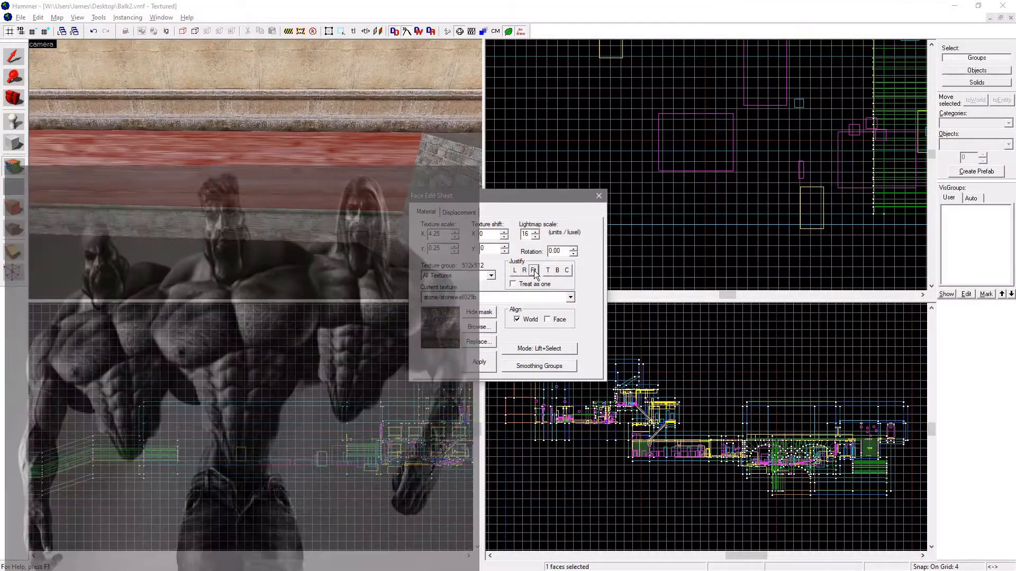
pyautogui.hotkey('ctrl', 'z')
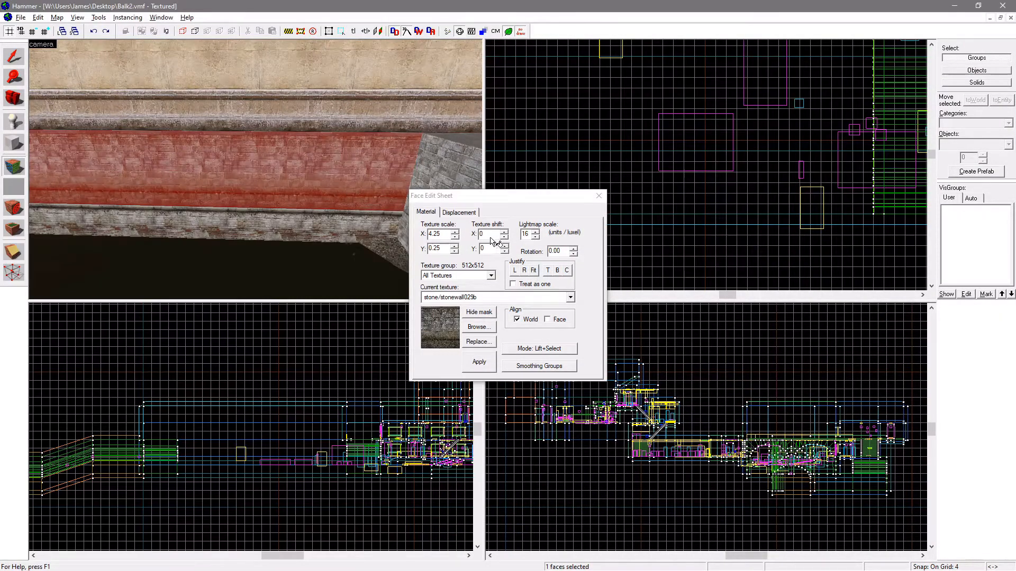
# Try shifting and centering the stone wall's texture, and set its X texture scale to 0.25
pyautogui.click(506, 233)
pyautogui.click(506, 237)
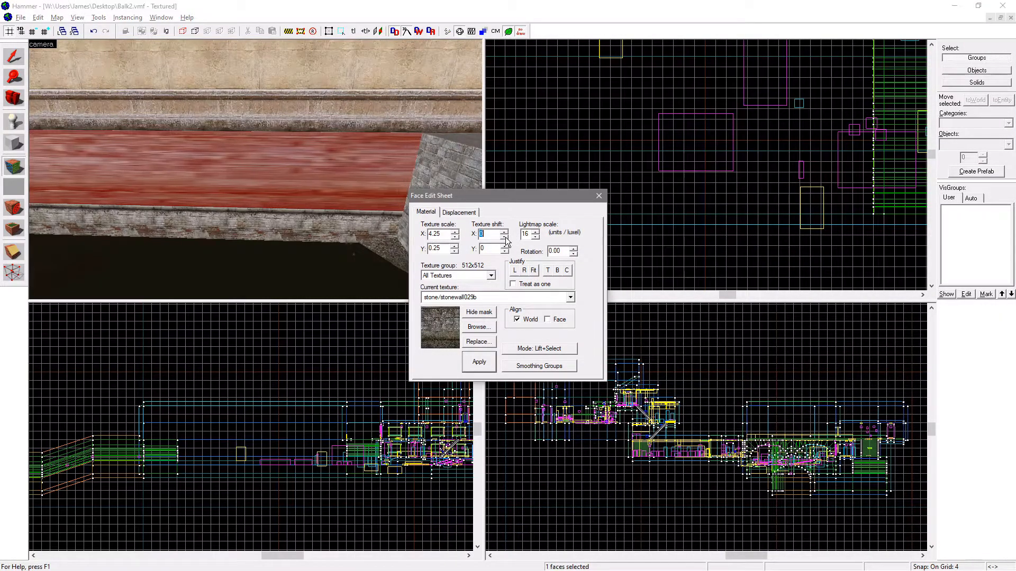
pyautogui.click(505, 238)
pyautogui.click(567, 270)
pyautogui.click(441, 234)
pyautogui.write('0.25')
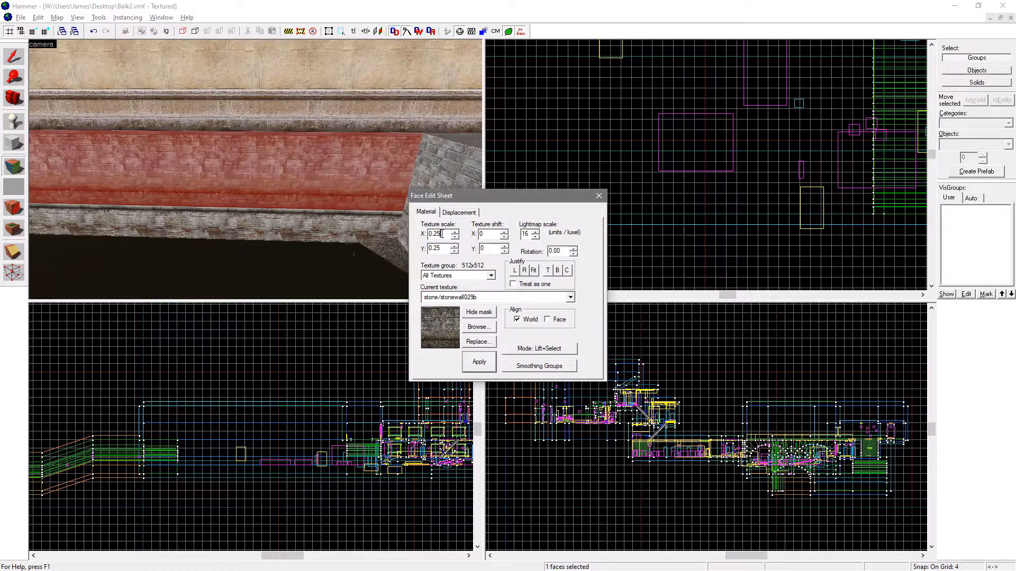
# Set the Y texture shift of the selected stone wall face to 110
pyautogui.write('30')
pyautogui.moveTo(505, 245); pyautogui.dragTo(504, 245)
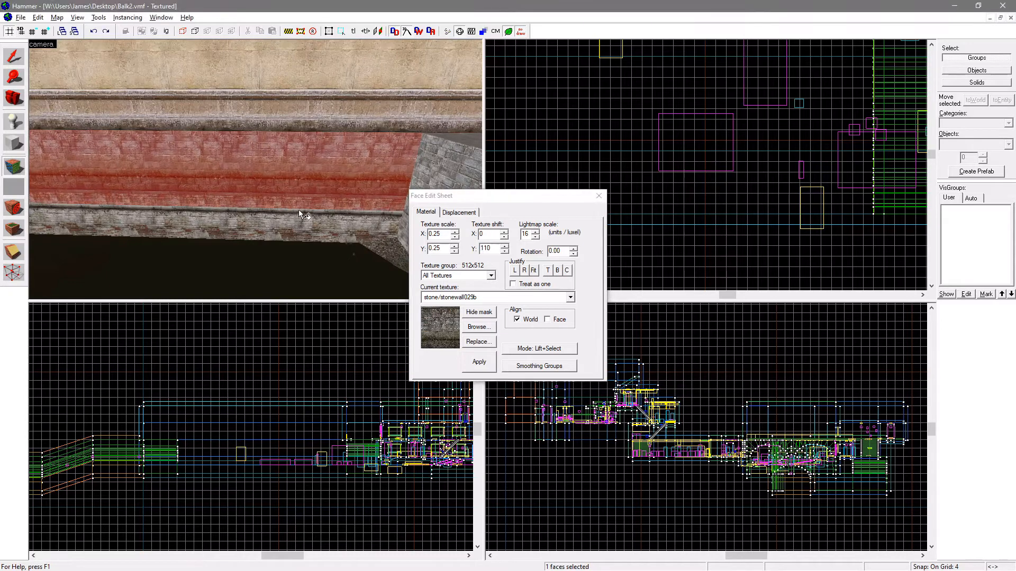
pyautogui.click(321, 217)
pyautogui.scroll(2, 276, 191)
pyautogui.click(278, 159)
# Apply the stone/stonewall029b texture to the upper wall face and set its Y texture shift to 0
pyautogui.rightClick(284, 100)
pyautogui.scroll(-2, 286, 96)
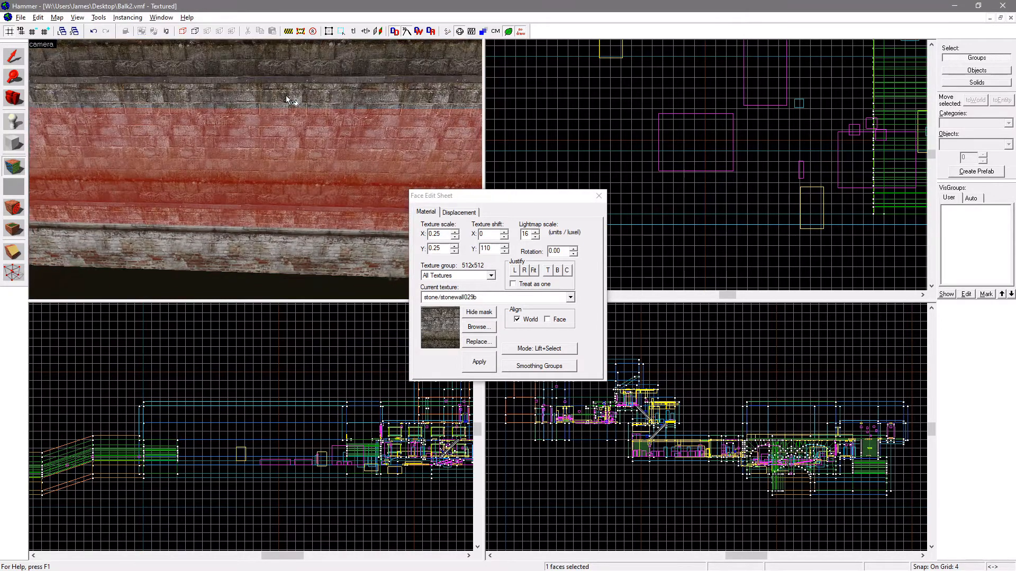
pyautogui.click(285, 95)
pyautogui.click(488, 248)
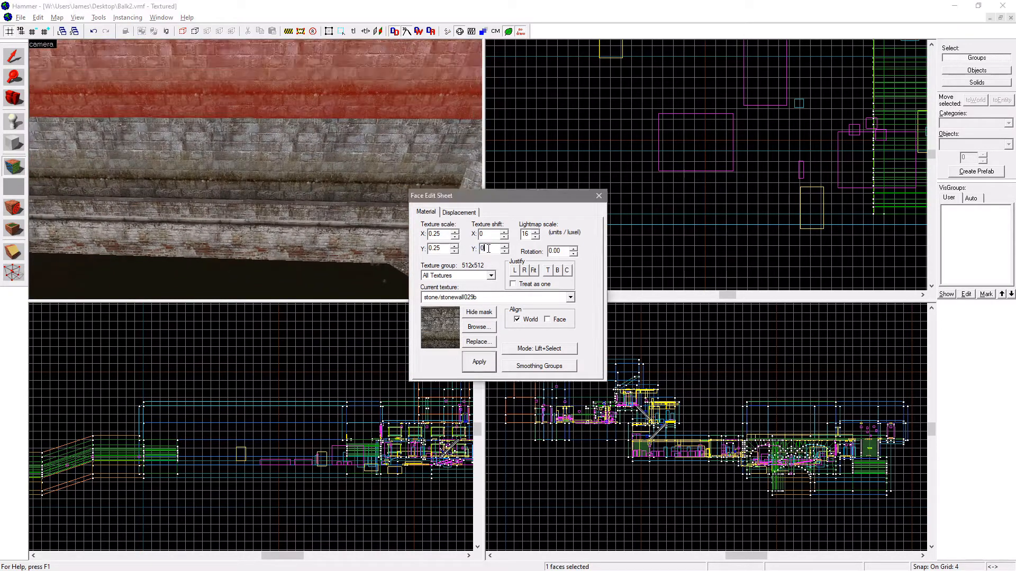
pyautogui.click(209, 129)
pyautogui.click(260, 255)
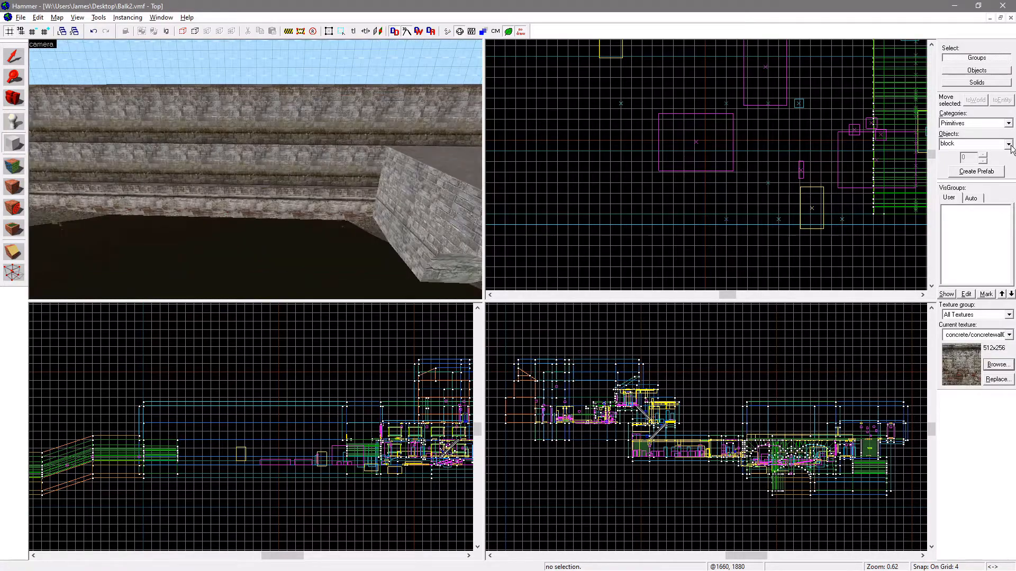
# Create an 8-sided cylinder brush over the ground at the end of the canal
pyautogui.click(1009, 144)
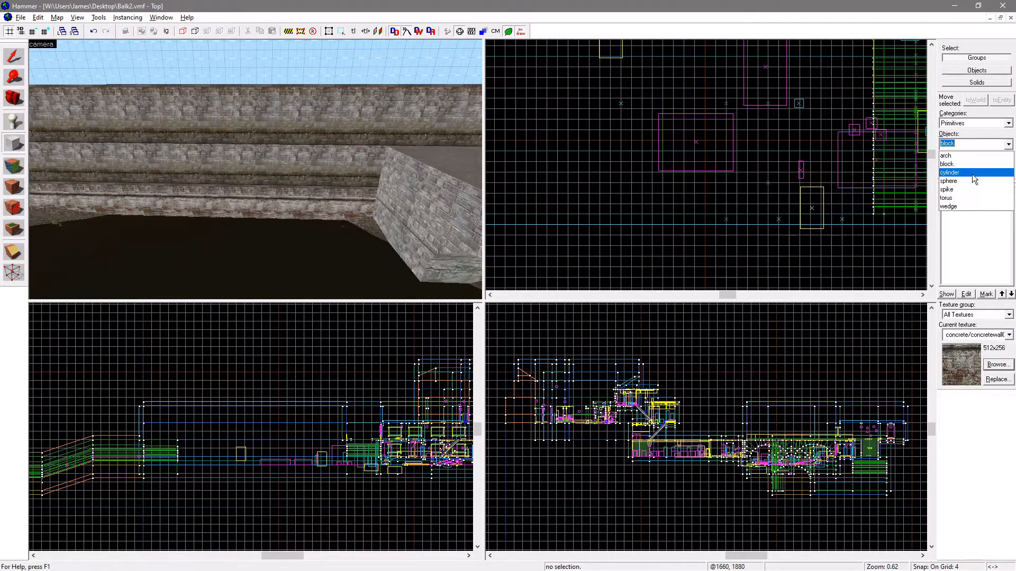
pyautogui.click(962, 168)
pyautogui.scroll(-6, 734, 148)
pyautogui.moveTo(569, 134); pyautogui.dragTo(605, 166)
pyautogui.press('Return')
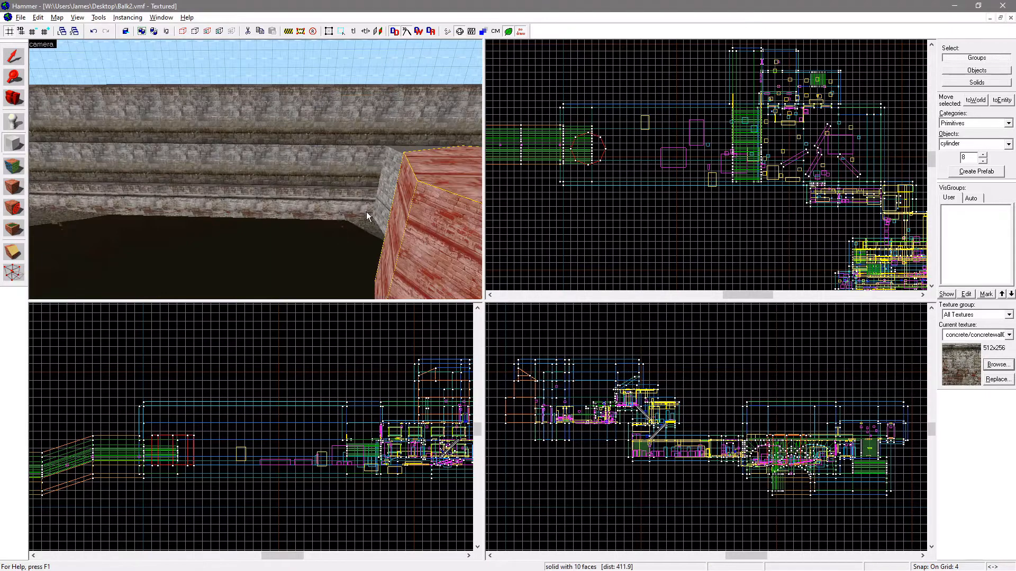
# Start wrapping the concrete/concretewall013f texture around the cylinder's side faces at 0.25 scale
pyautogui.hotkey('shift', 'a')
pyautogui.click(298, 144)
pyautogui.keyDown('alt'); pyautogui.rightClick(318, 131); pyautogui.keyUp('alt')
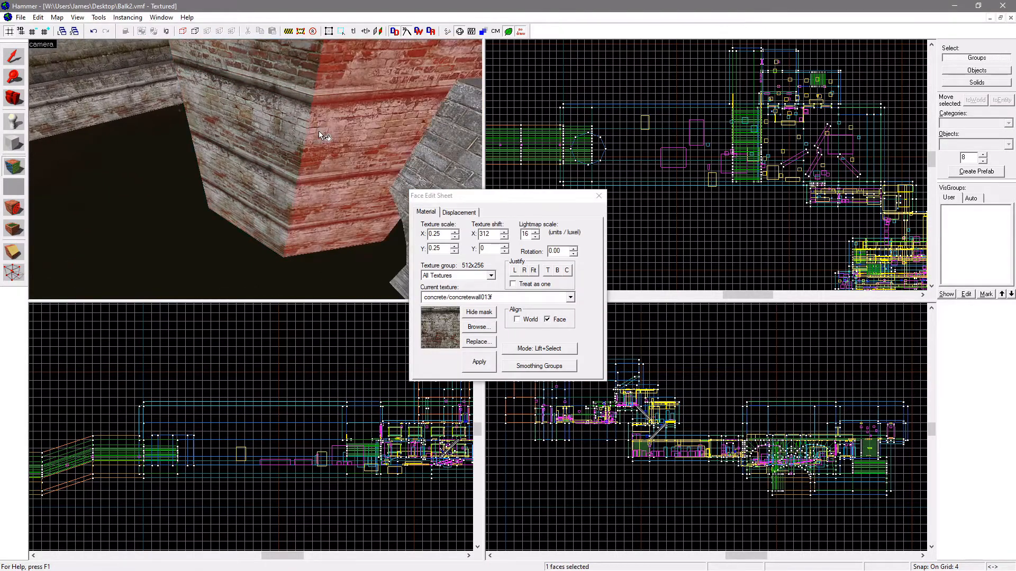
pyautogui.press('z')
pyautogui.press('z')
pyautogui.keyDown('alt'); pyautogui.rightClick(316, 152); pyautogui.keyUp('alt')
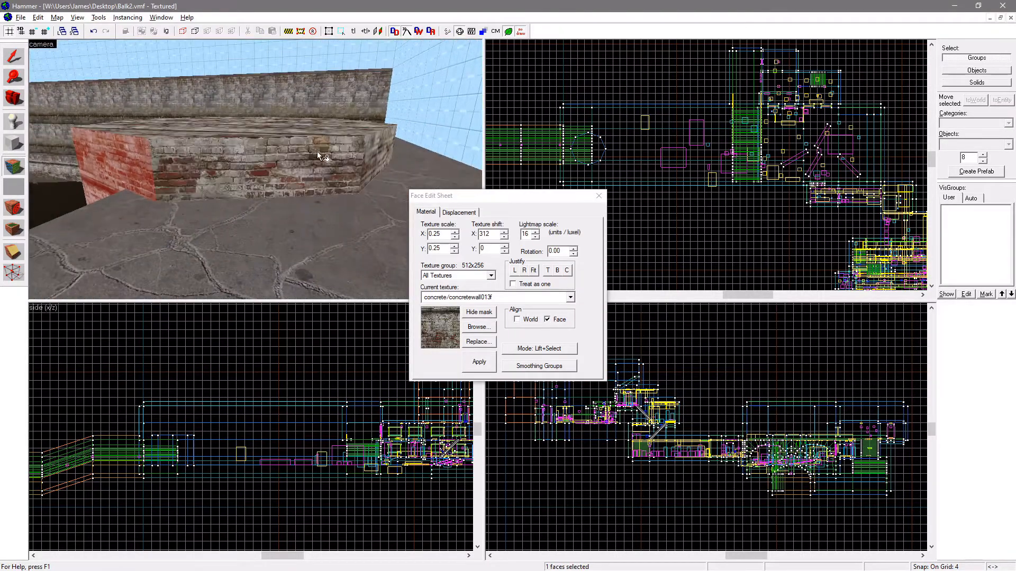
# Continue the brick texture seamlessly from face to face across the cylinder's remaining sides
pyautogui.click(313, 157)
pyautogui.press('z')
pyautogui.press('z')
pyautogui.keyDown('alt'); pyautogui.rightClick(300, 154); pyautogui.keyUp('alt')
pyautogui.click(300, 154)
pyautogui.press('z')
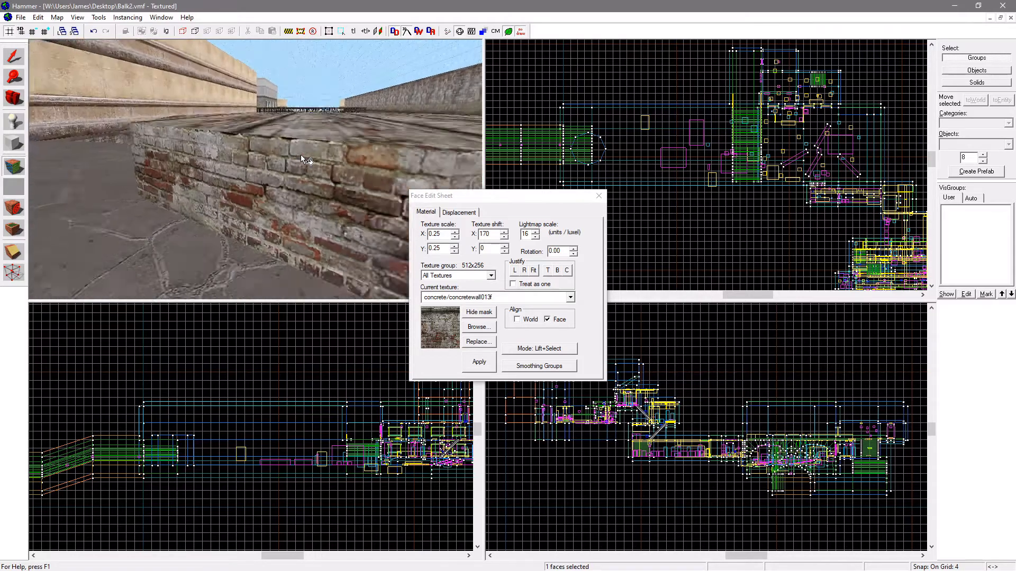
pyautogui.press('z')
pyautogui.click(215, 184)
pyautogui.keyDown('alt'); pyautogui.rightClick(304, 190); pyautogui.keyUp('alt')
# Close the face editing sheet and delete the cylinder brush
pyautogui.click(598, 196)
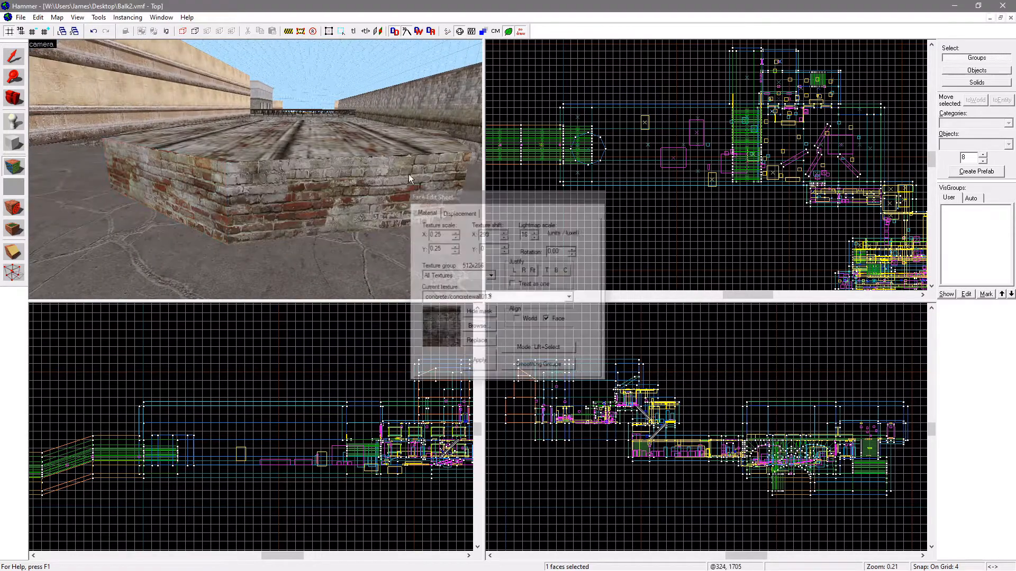
pyautogui.click(338, 153)
pyautogui.press('Delete')
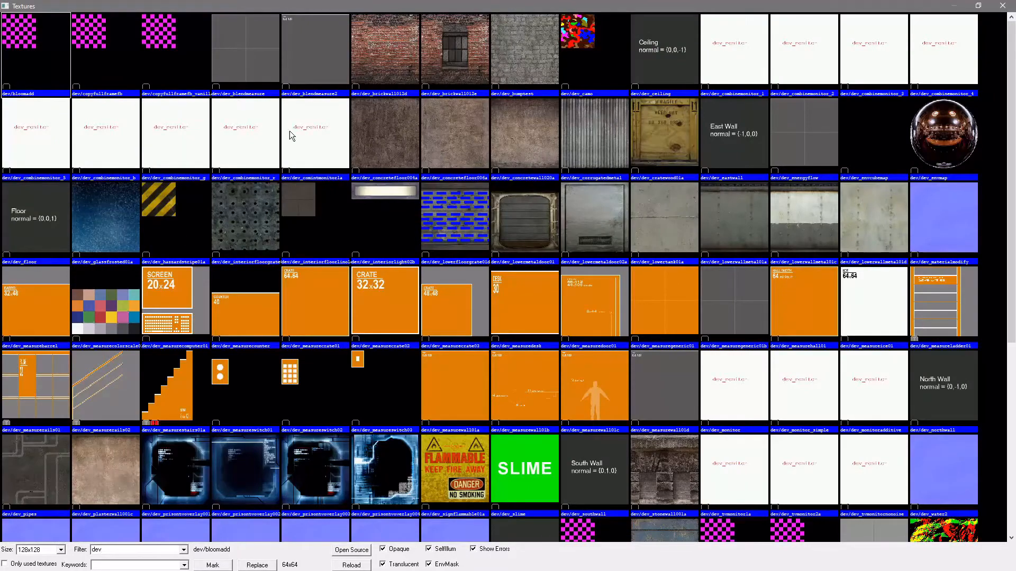
# Choose the dev/dev_measuregeneric01 texture and apply it to several neighbouring ground faces at the end of the canal
pyautogui.doubleClick(643, 306)
pyautogui.rightClick(226, 199)
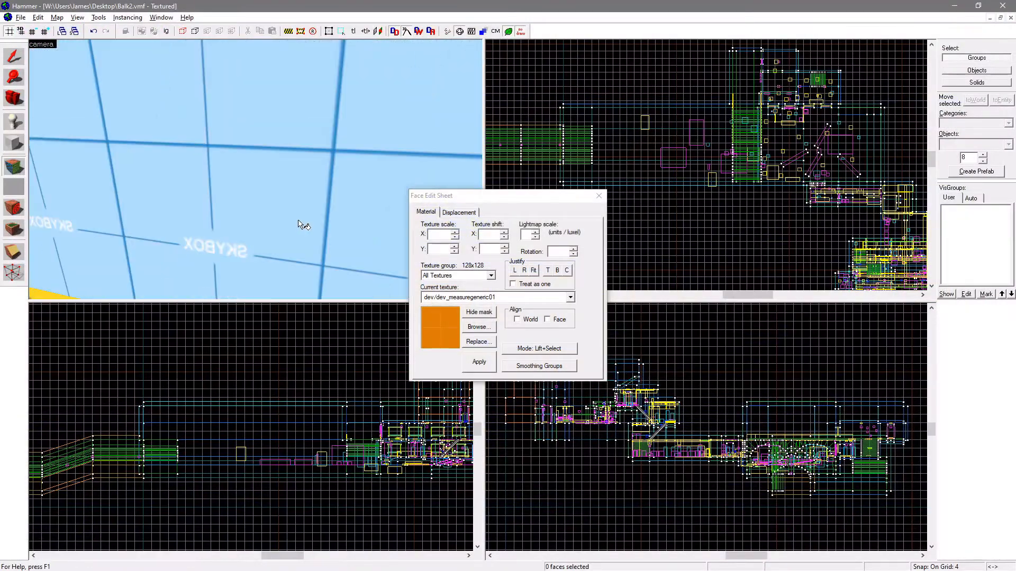
pyautogui.rightClick(297, 221)
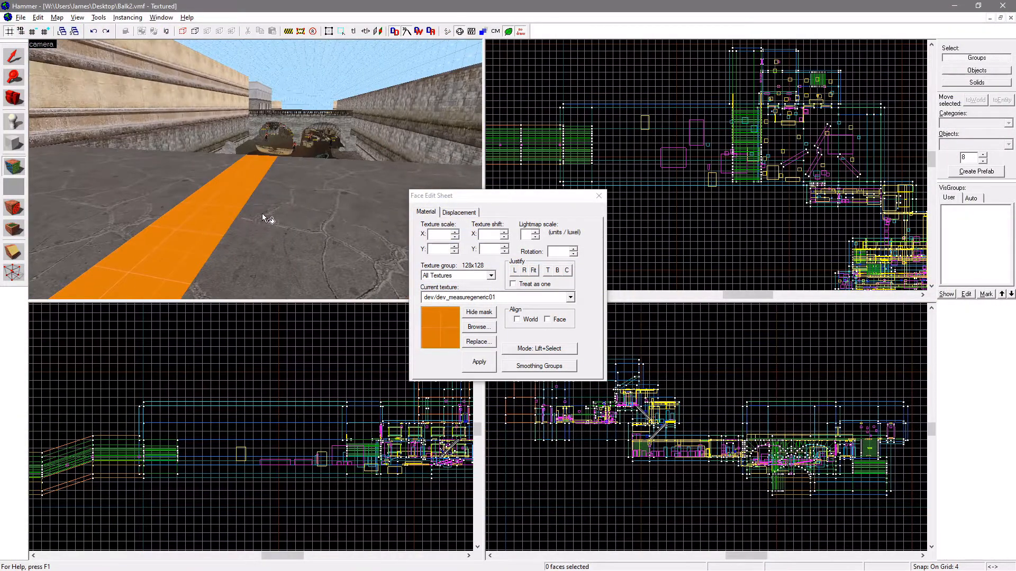
pyautogui.rightClick(263, 214)
pyautogui.rightClick(302, 212)
pyautogui.rightClick(376, 206)
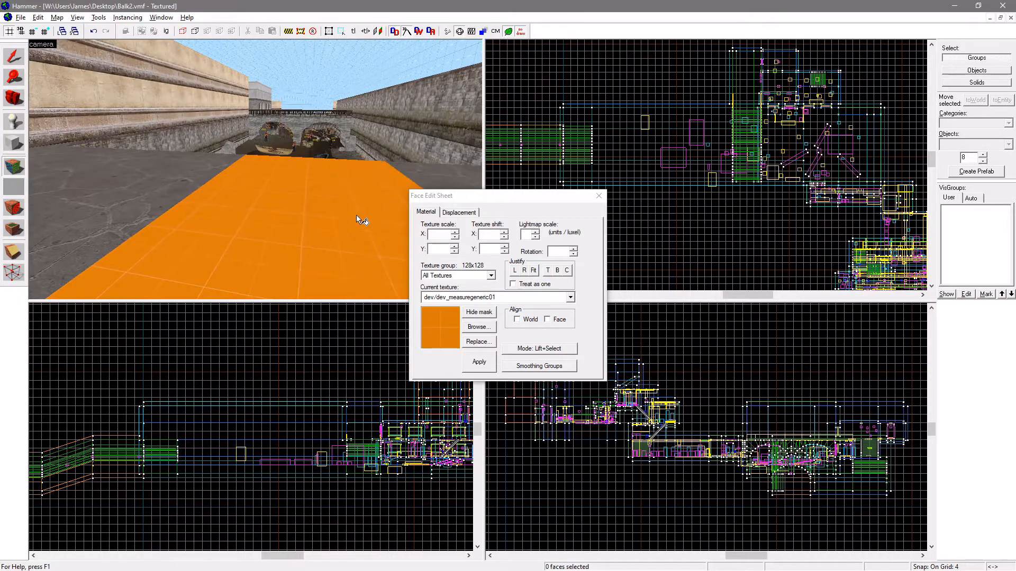
# Undo the orange texture applications on the ground faces
pyautogui.hotkey('ctrl', 'z')
pyautogui.hotkey('ctrl', 'z')
pyautogui.hotkey('ctrl', 'z')
pyautogui.hotkey('ctrl', 'z')
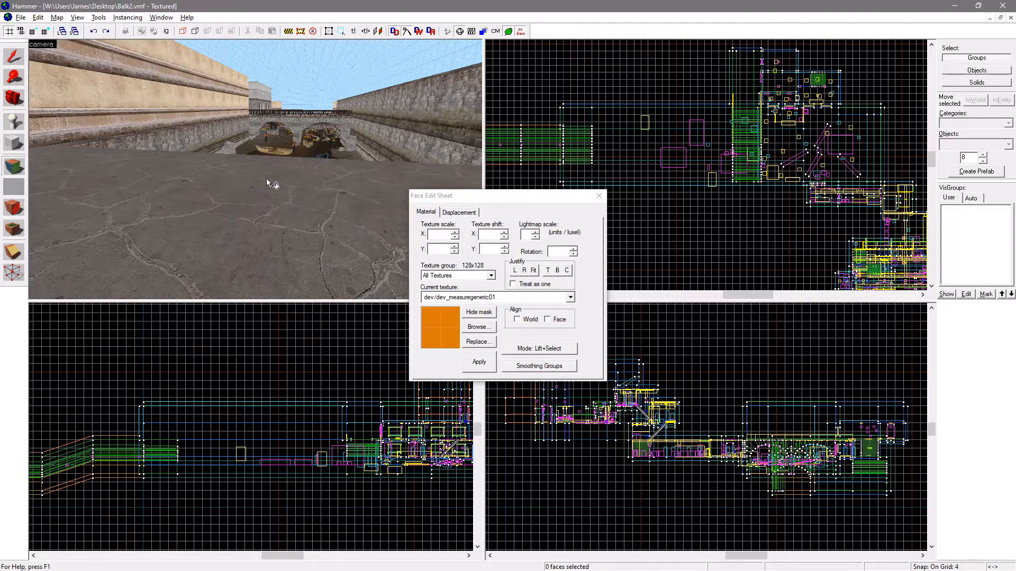
# Apply the dev/dev_measuregeneric01 texture to the stone wall face below the upper canal wall and select that face
pyautogui.press('s')
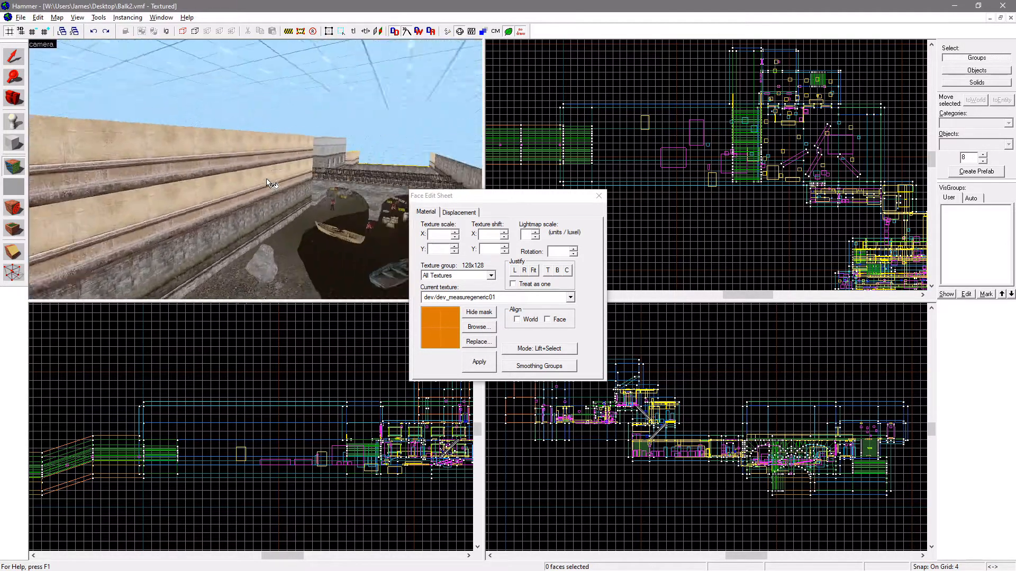
pyautogui.press('s')
pyautogui.press('z')
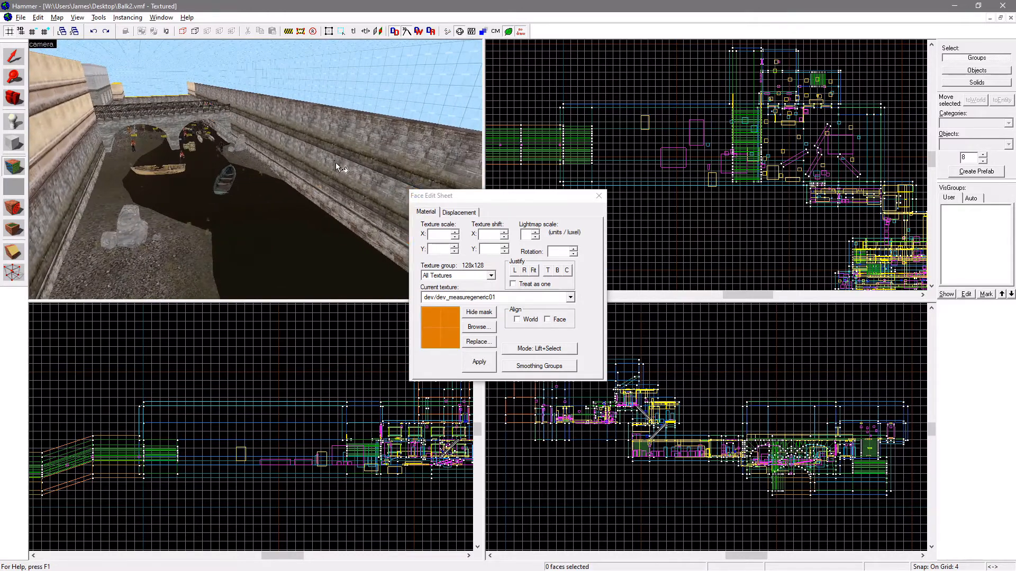
pyautogui.rightClick(340, 168)
pyautogui.click(342, 173)
pyautogui.press('d')
pyautogui.press('w')
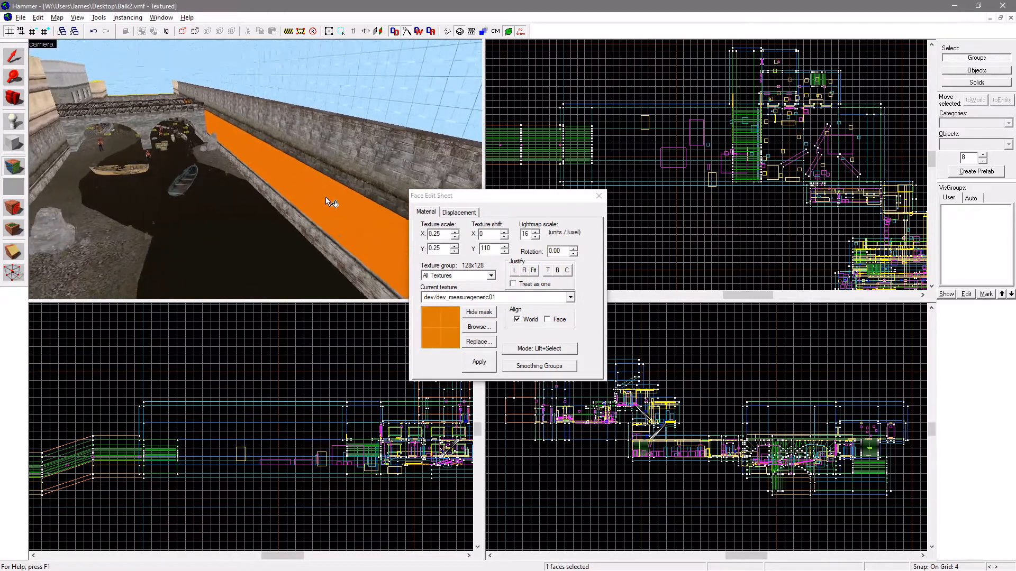
# Replace all exact matches of dev/dev_measuregeneric01 in the map with dev/dev_concretefloor006a, and undo the replacement
pyautogui.press('d')
pyautogui.press('s')
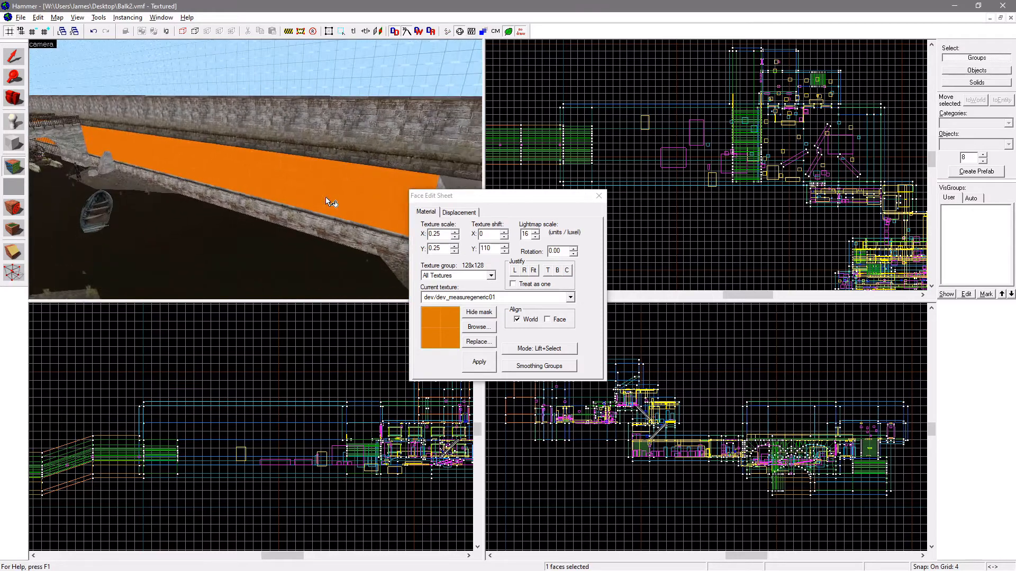
pyautogui.press('w')
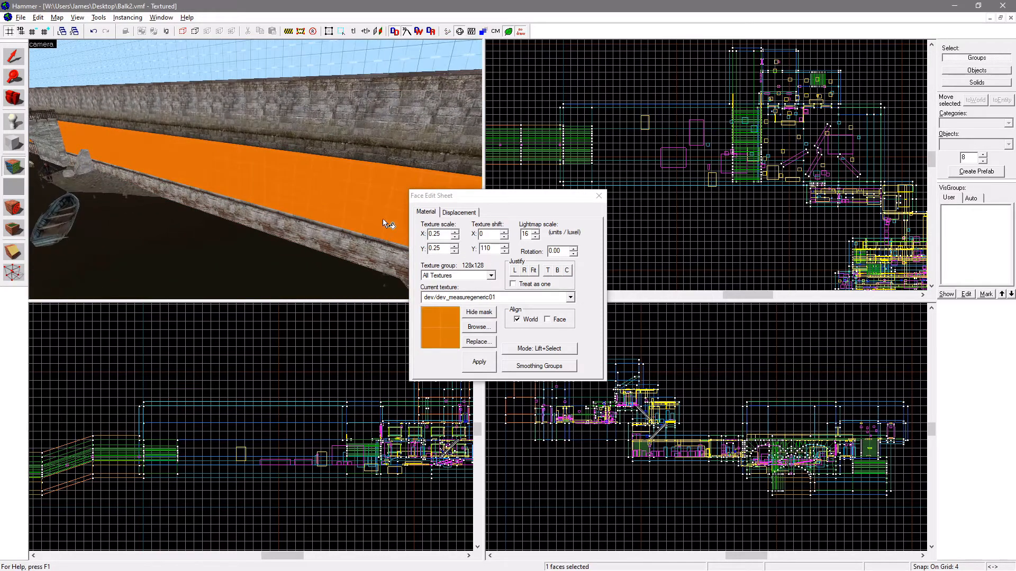
pyautogui.click(478, 342)
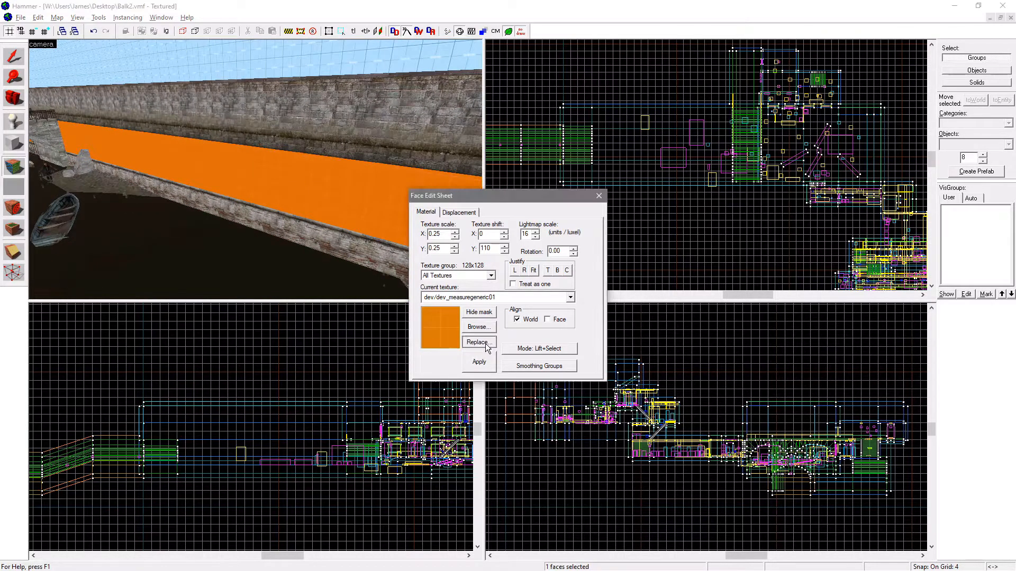
pyautogui.click(558, 247)
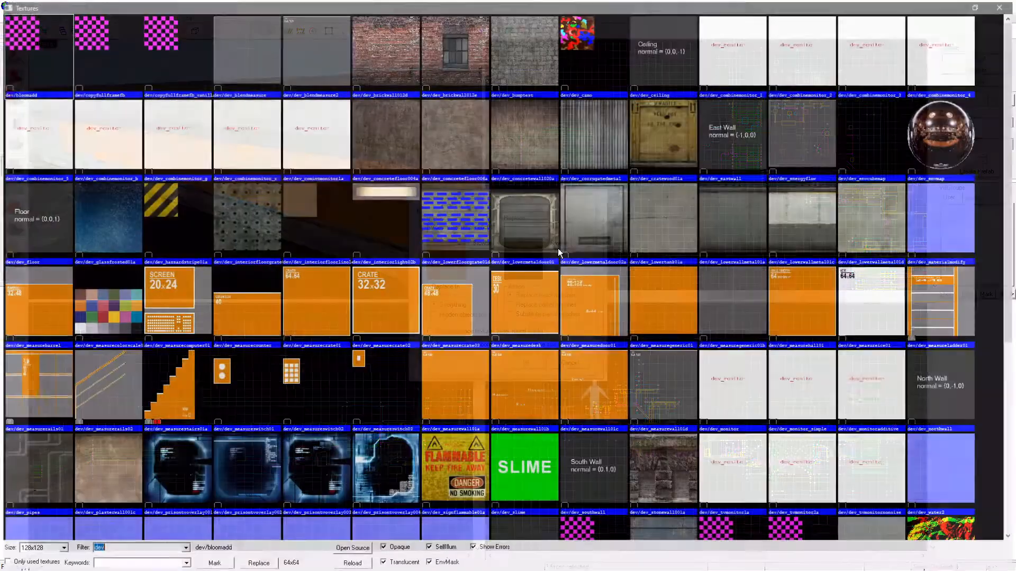
pyautogui.doubleClick(449, 136)
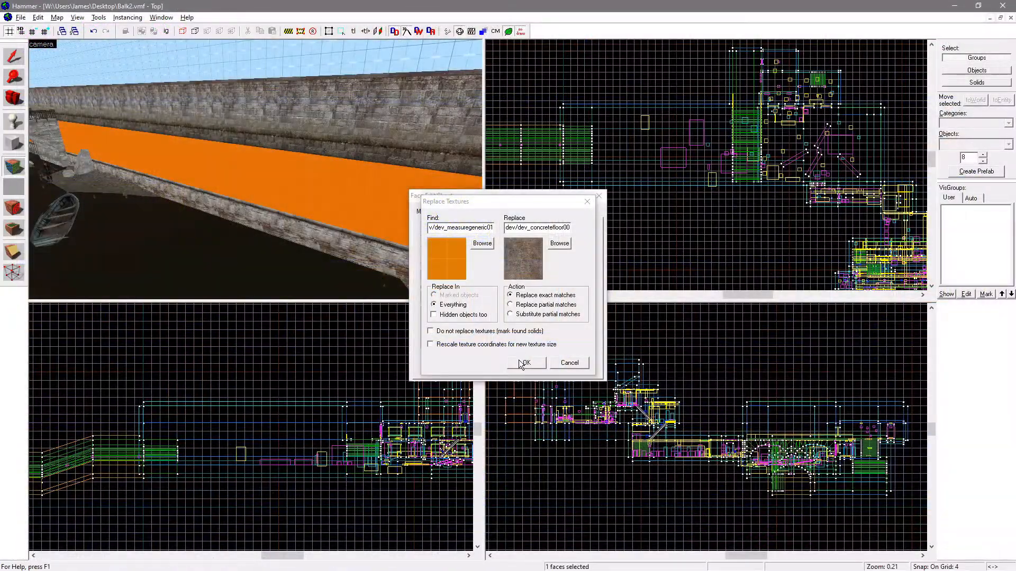
pyautogui.click(527, 364)
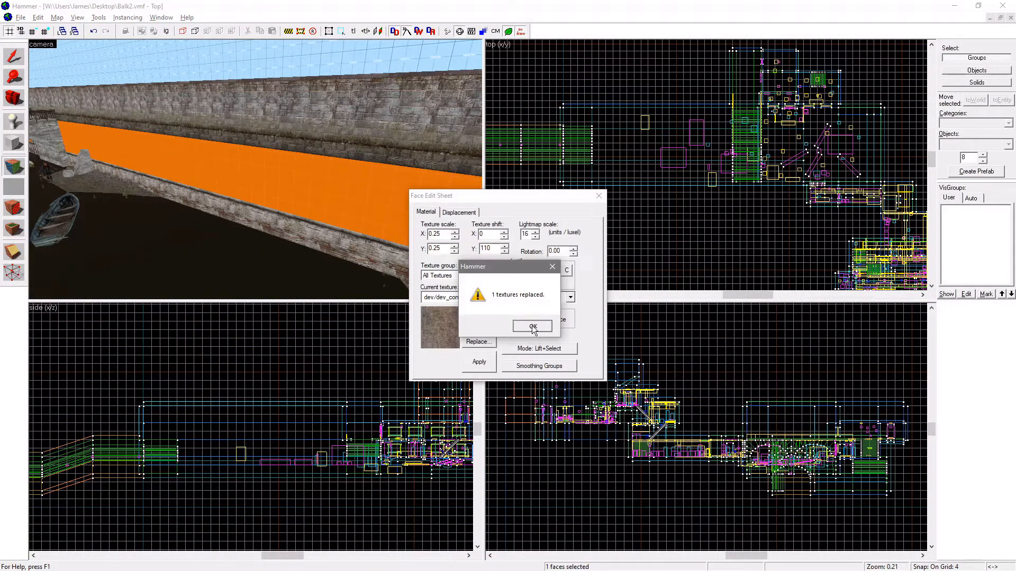
pyautogui.click(534, 331)
pyautogui.hotkey('ctrl', 'z')
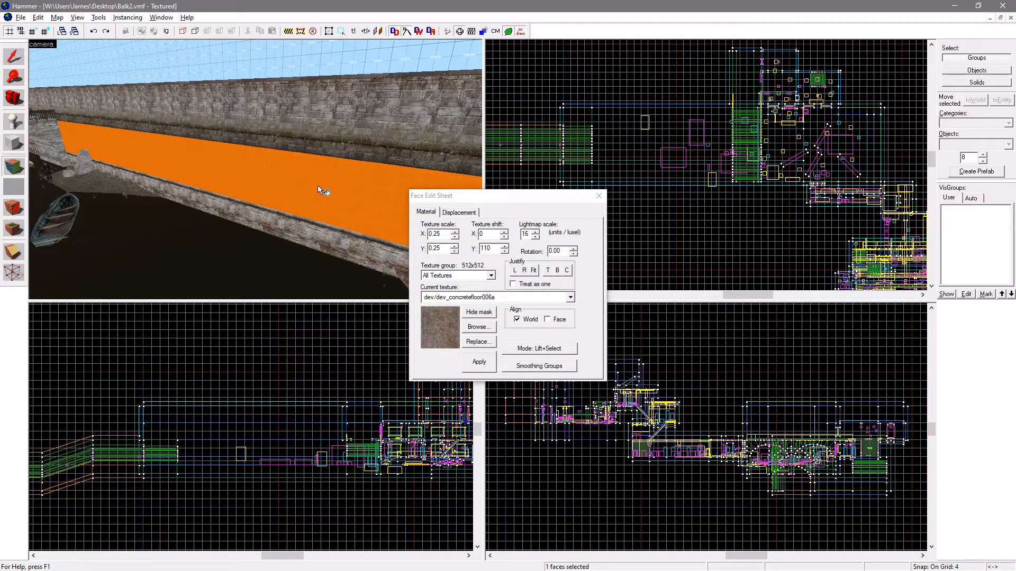
# Select the upper stone wall face and mark every face using stone/stonewall029b without replacing textures
pyautogui.click(353, 176)
pyautogui.click(360, 151)
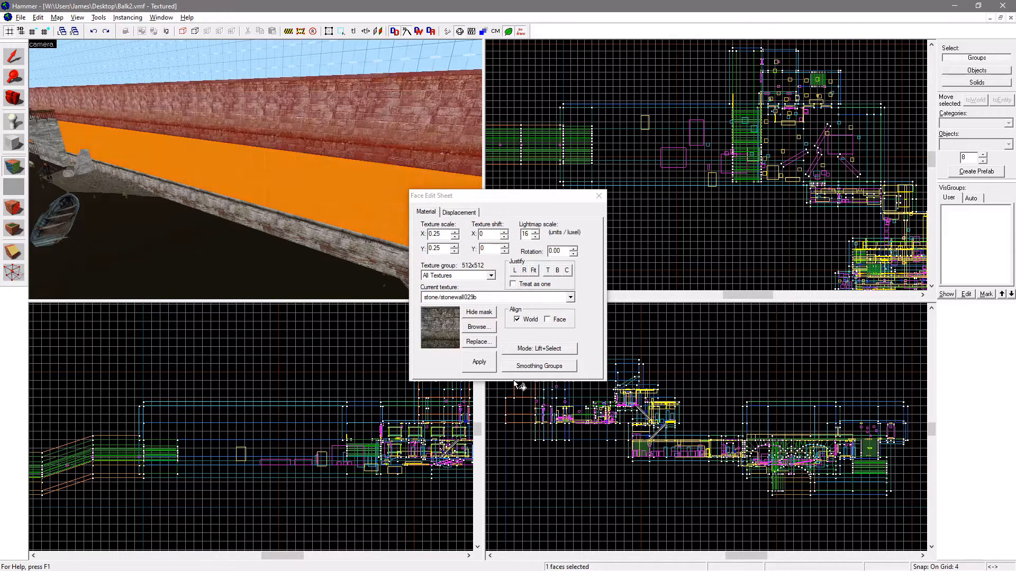
pyautogui.click(487, 341)
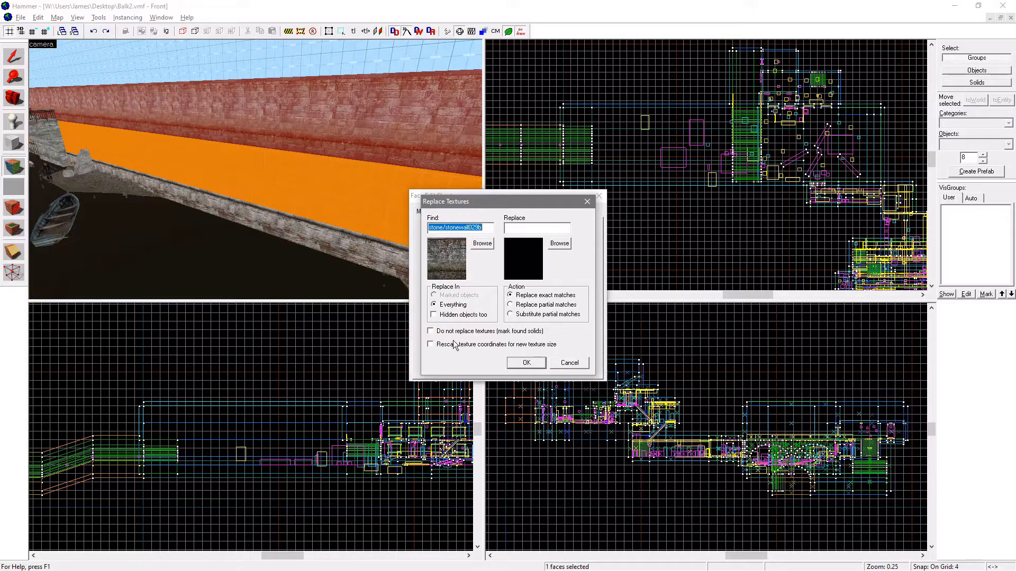
pyautogui.click(434, 334)
pyautogui.click(527, 363)
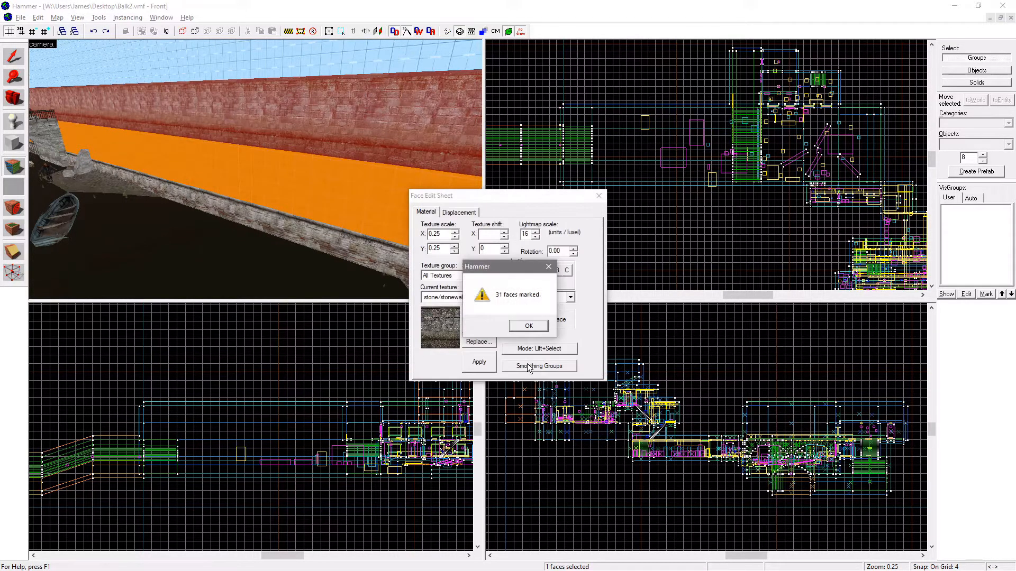
pyautogui.click(515, 323)
pyautogui.press('z')
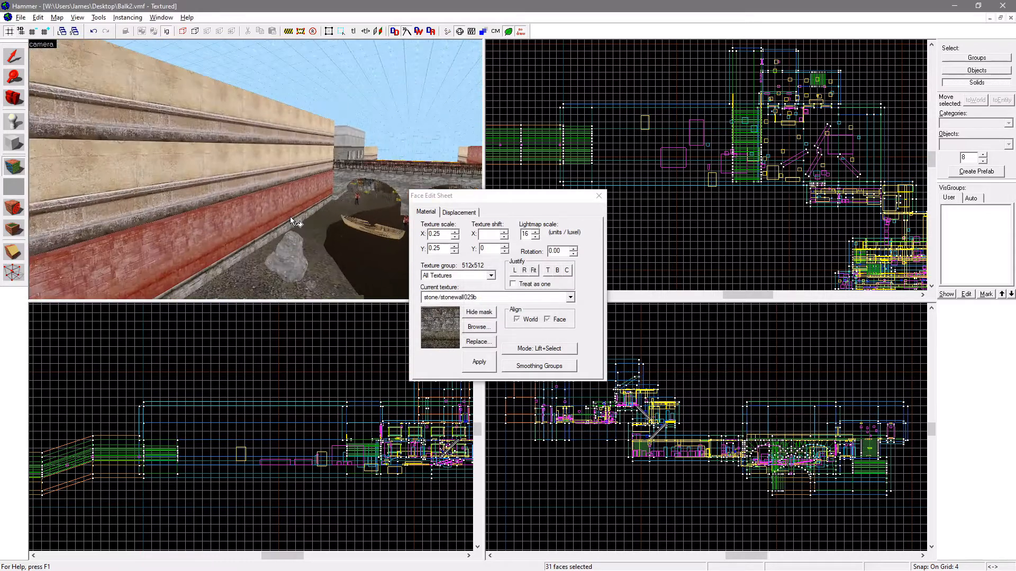
pyautogui.click(599, 196)
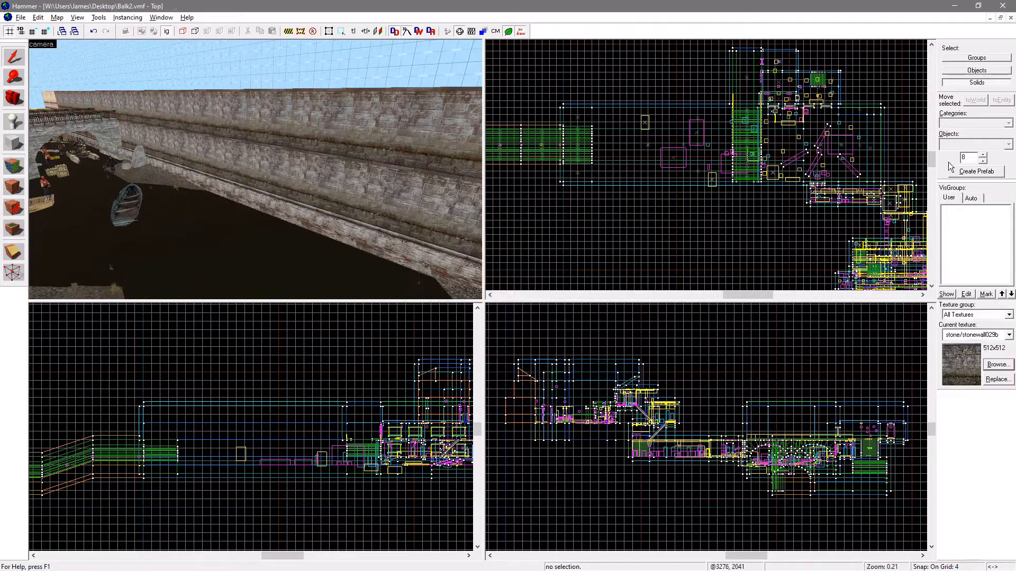
# Draw an arch brush about 120 by 120 units in the canal and open its arch properties
pyautogui.click(14, 142)
pyautogui.click(1008, 144)
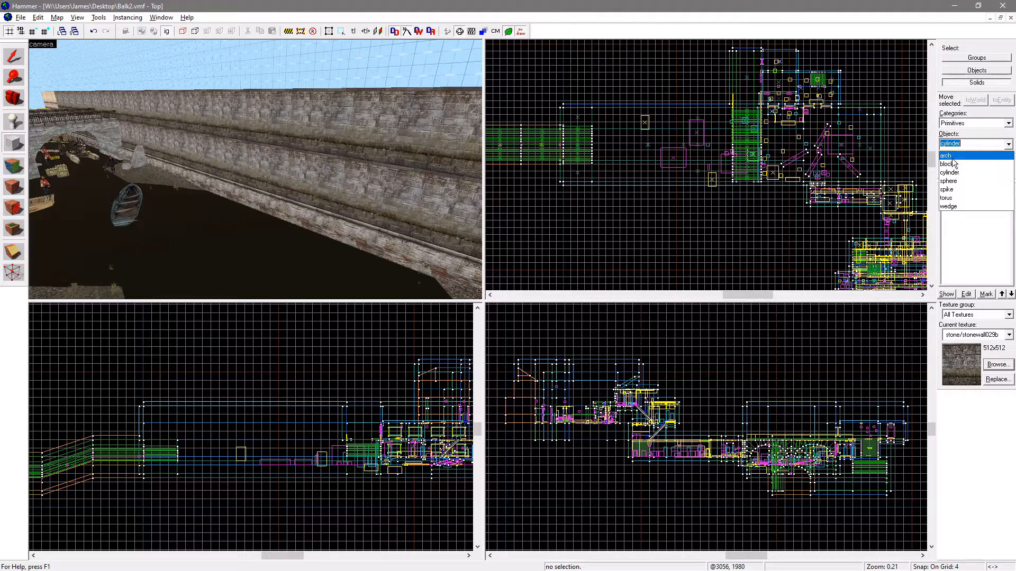
pyautogui.click(968, 156)
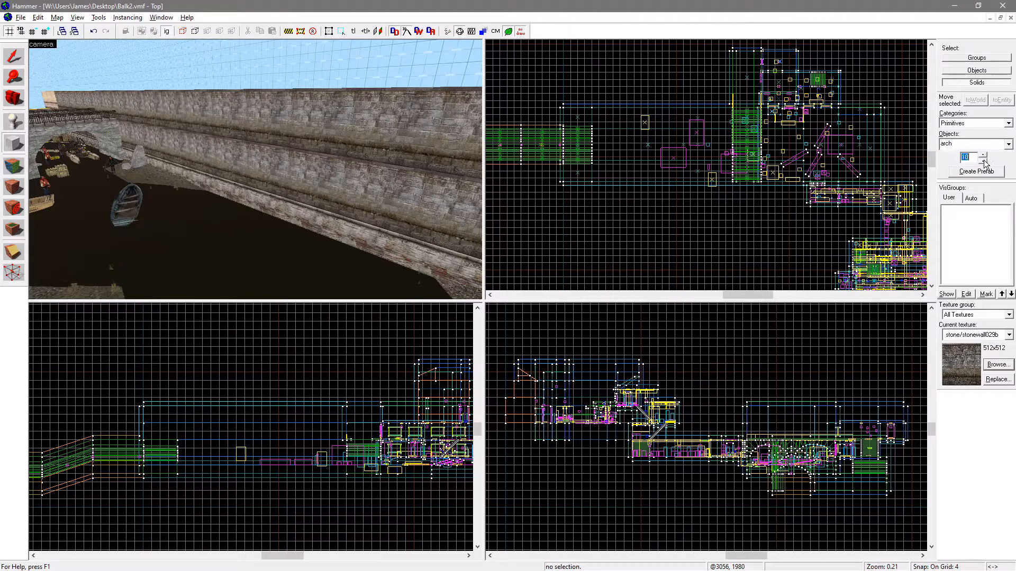
pyautogui.scroll(-3, 341, 180)
pyautogui.scroll(-5, 647, 210)
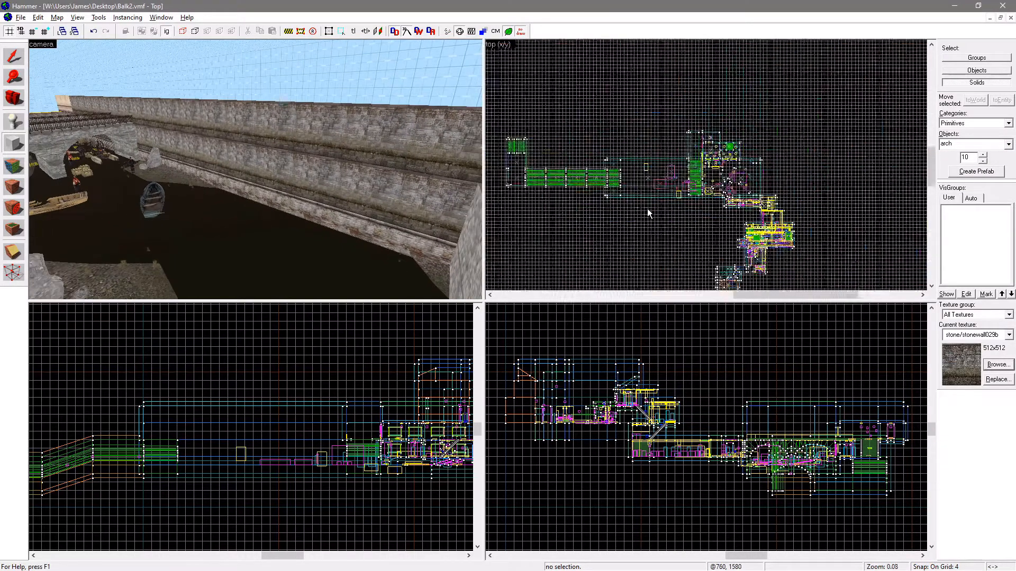
pyautogui.scroll(5, 647, 209)
pyautogui.moveTo(610, 177); pyautogui.dragTo(623, 192)
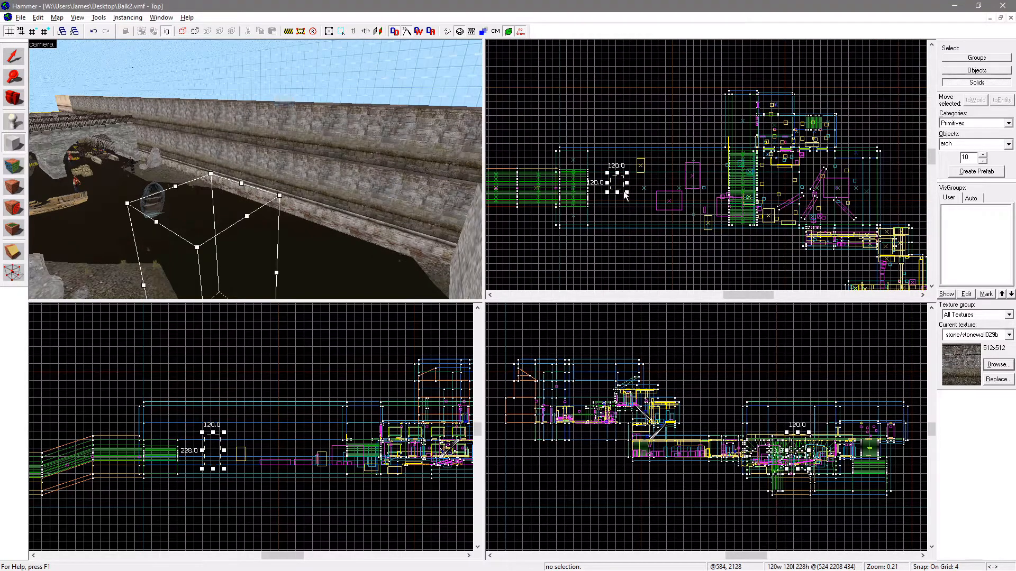
pyautogui.press('Return')
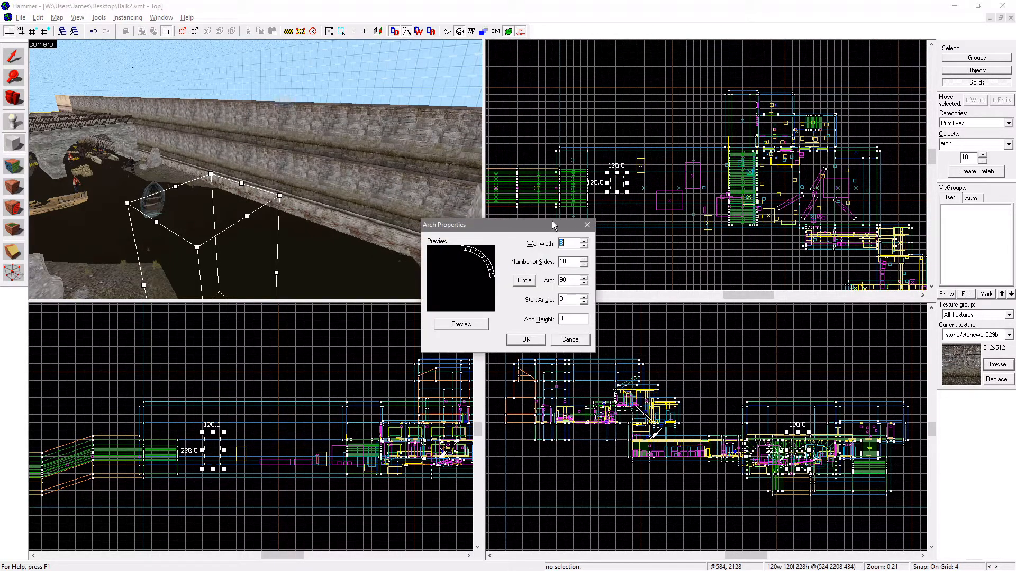
# Set the arch to wall width 16, 8 sides and a full-circle 360 degree arc, and preview it
pyautogui.moveTo(548, 225)
pyautogui.mouseDown()
pyautogui.moveTo(497, 194)
pyautogui.moveTo(530, 228)
pyautogui.mouseUp()
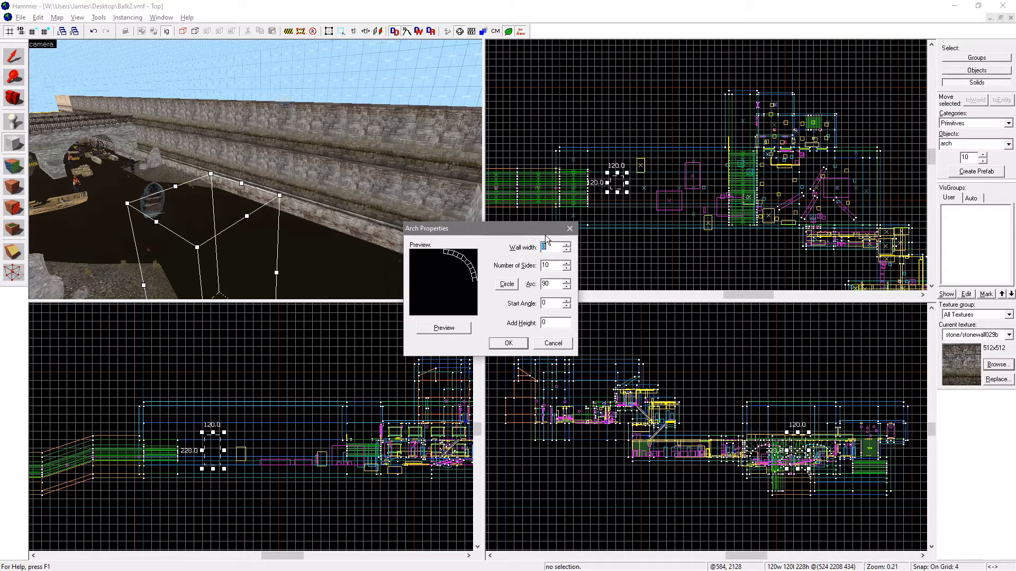
pyautogui.click(554, 247)
pyautogui.write('16')
pyautogui.write('8')
pyautogui.click(506, 284)
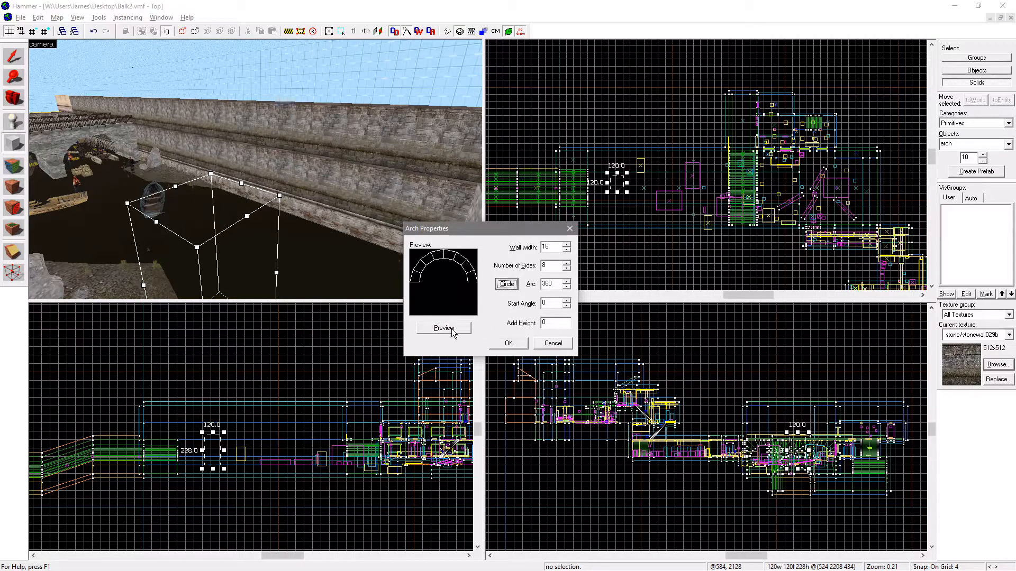
pyautogui.click(450, 328)
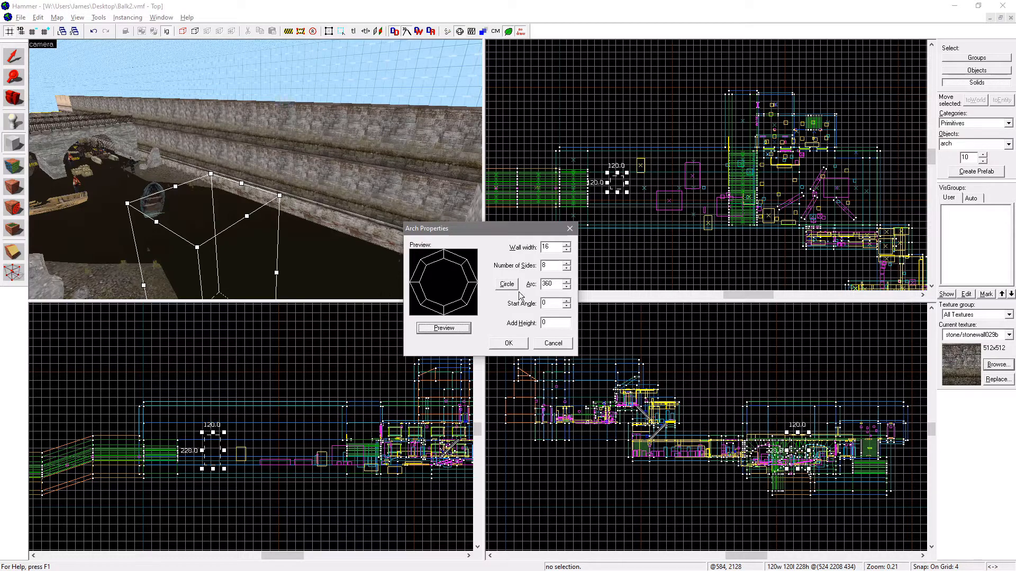
# Set the arc to 180 degrees, preview the shape with 8 sides, and create the arch brush
pyautogui.doubleClick(557, 285)
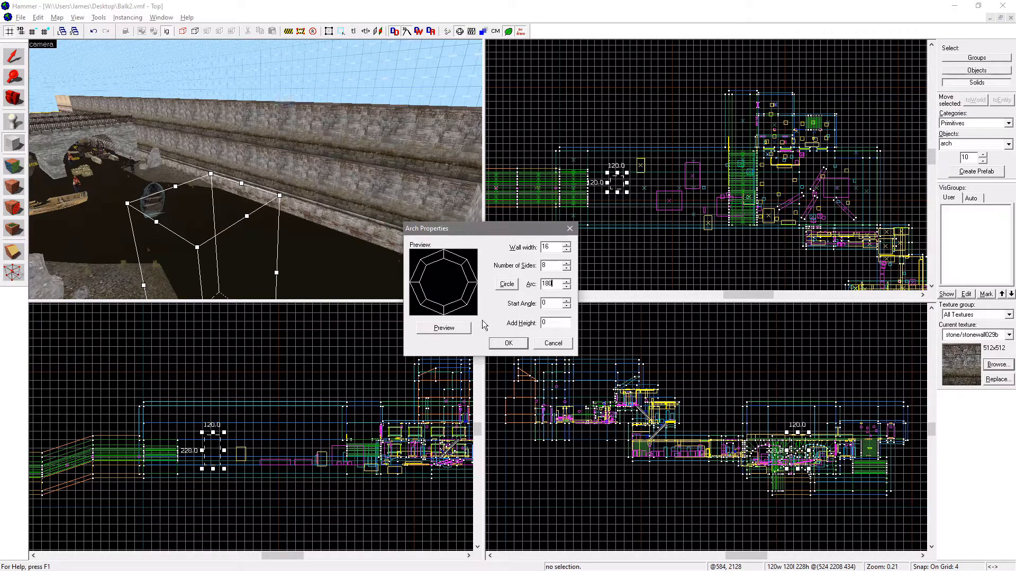
pyautogui.click(450, 329)
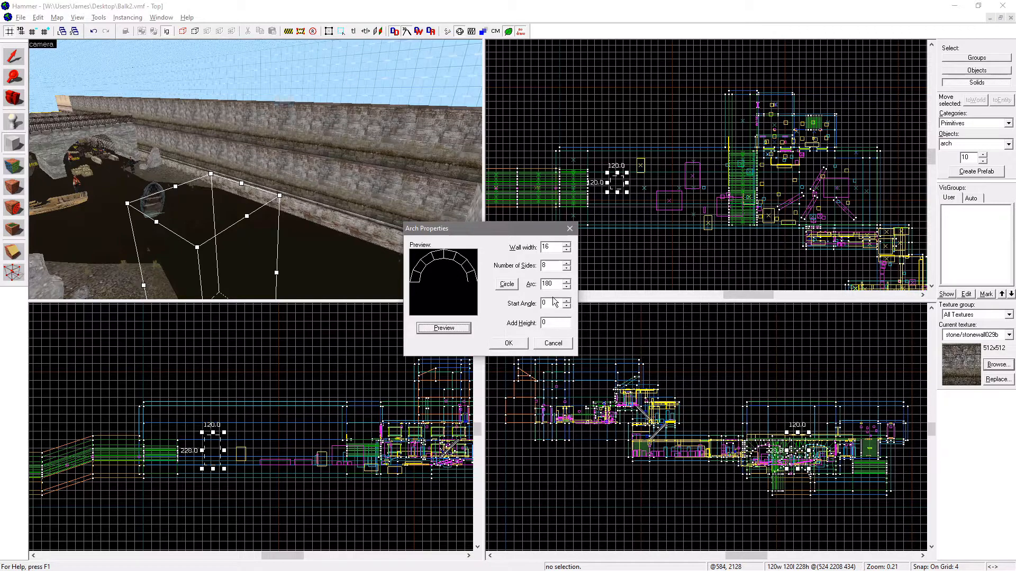
pyautogui.click(443, 329)
pyautogui.click(565, 262)
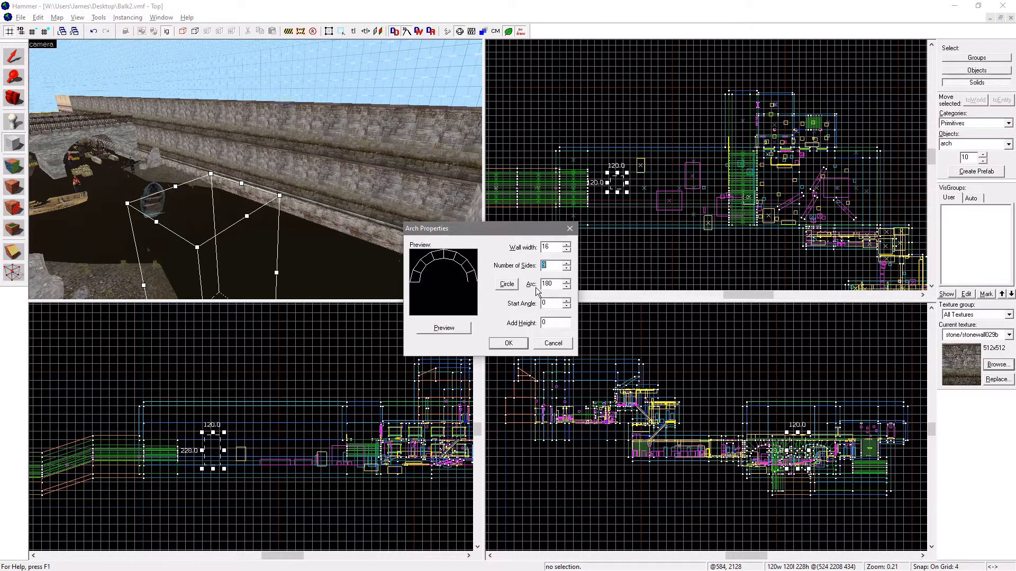
pyautogui.click(566, 268)
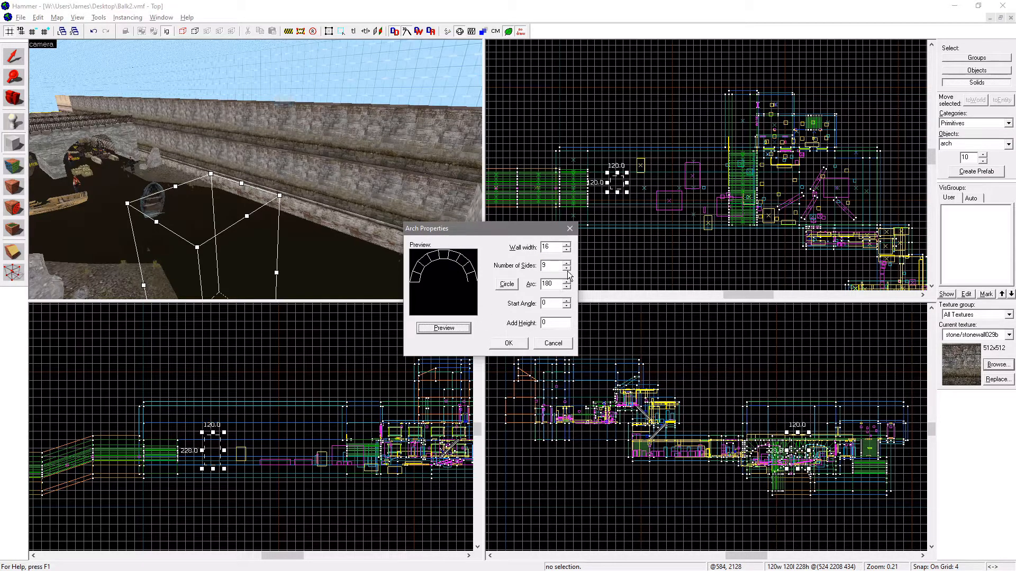
pyautogui.click(445, 329)
pyautogui.click(509, 344)
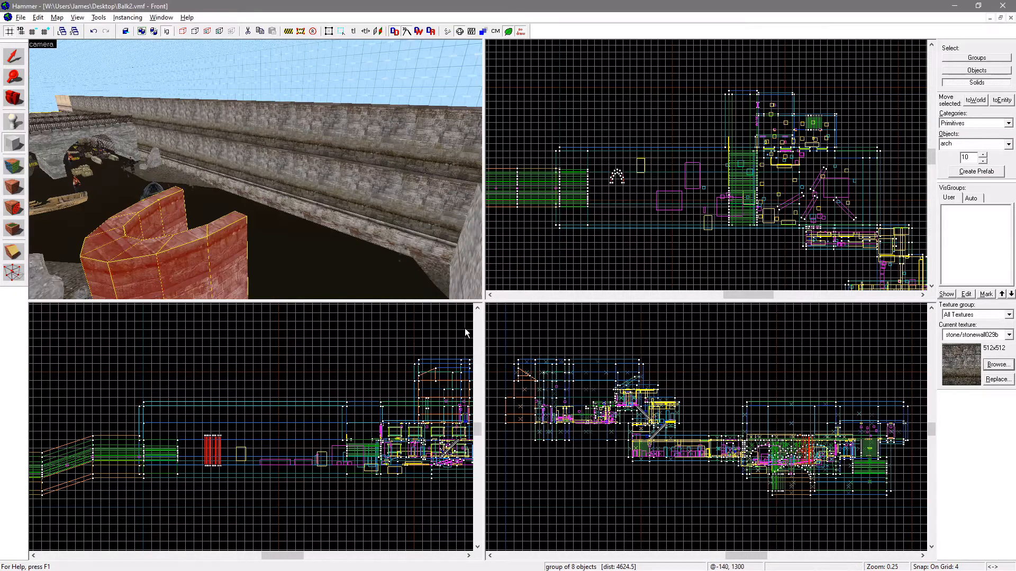
# Select the new arch brush and rotate it 90 degrees in the front view so its opening stands upright
pyautogui.hotkey('shift', 's')
pyautogui.hotkey('alt', 'Tab')
pyautogui.hotkey('alt', 'Tab')
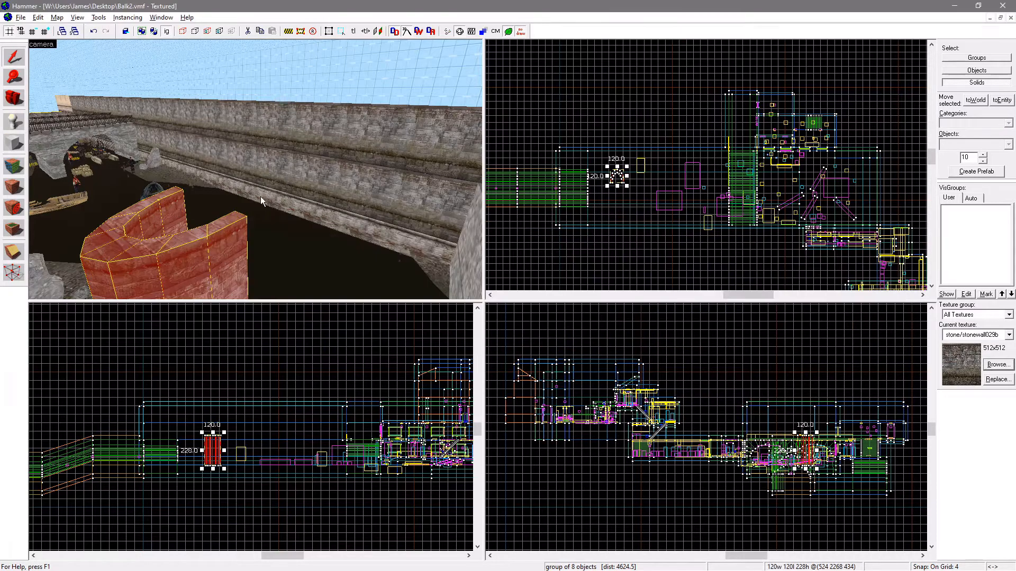
pyautogui.press('z')
pyautogui.press('z')
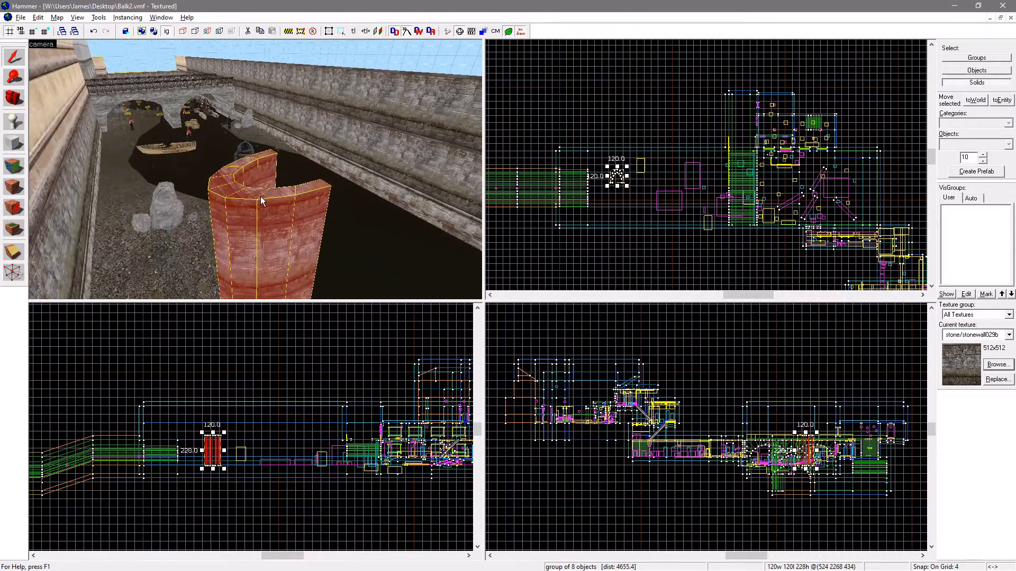
pyautogui.click(212, 454)
pyautogui.moveTo(225, 433)
pyautogui.mouseDown()
pyautogui.moveTo(266, 464)
pyautogui.moveTo(227, 430)
pyautogui.mouseUp()
pyautogui.scroll(5, 828, 418)
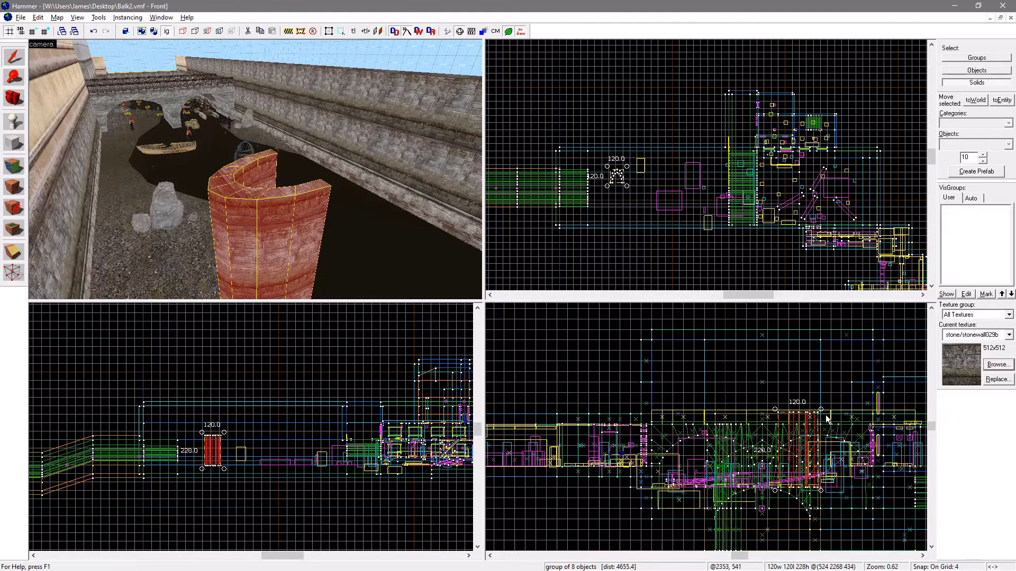
pyautogui.moveTo(821, 415); pyautogui.dragTo(839, 472)
# Tie the rotated arch to a func_detail entity and close its object properties
pyautogui.hotkey('ctrl', 't')
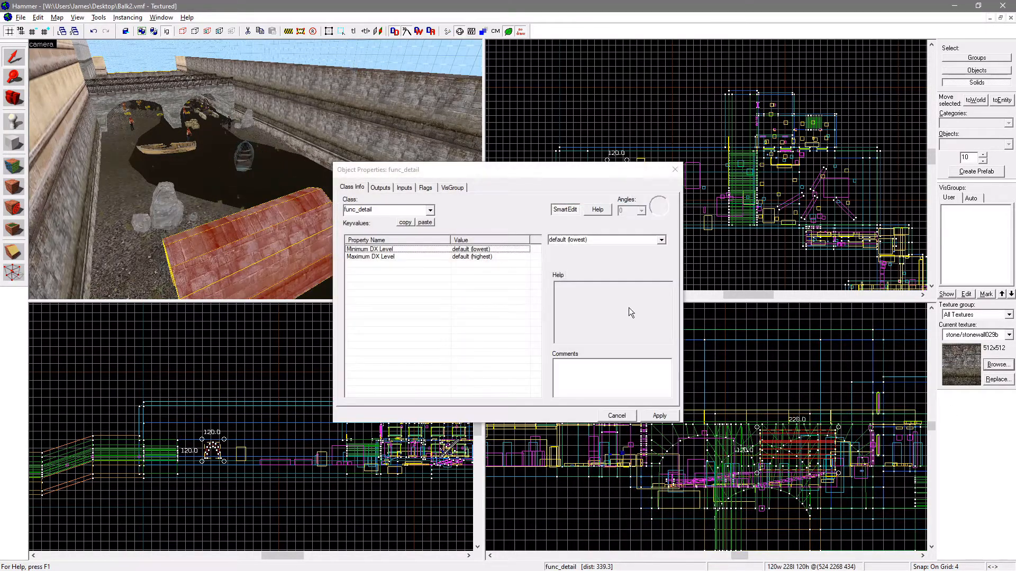
pyautogui.click(674, 170)
pyautogui.press('z')
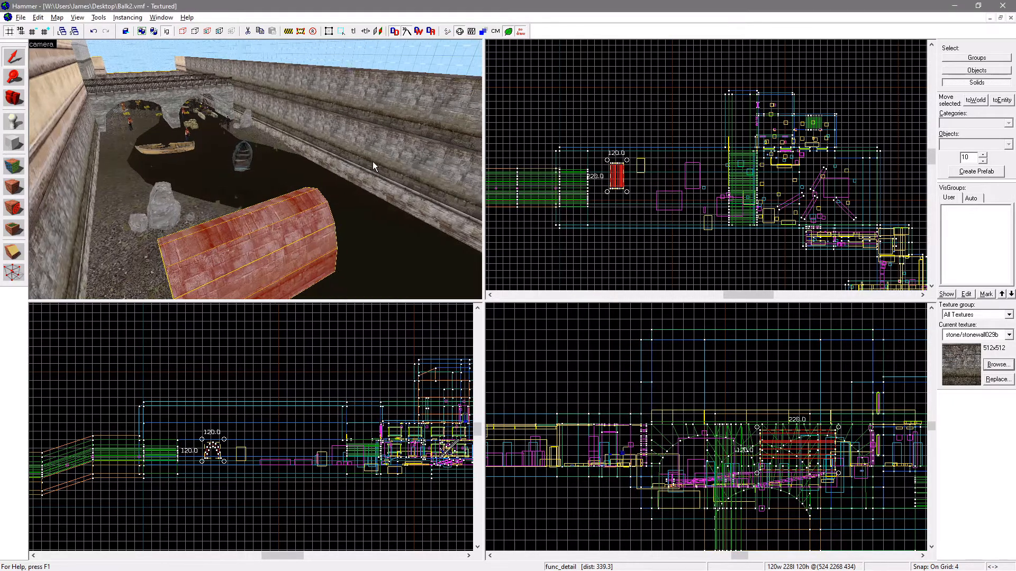
pyautogui.press('d')
pyautogui.press('s')
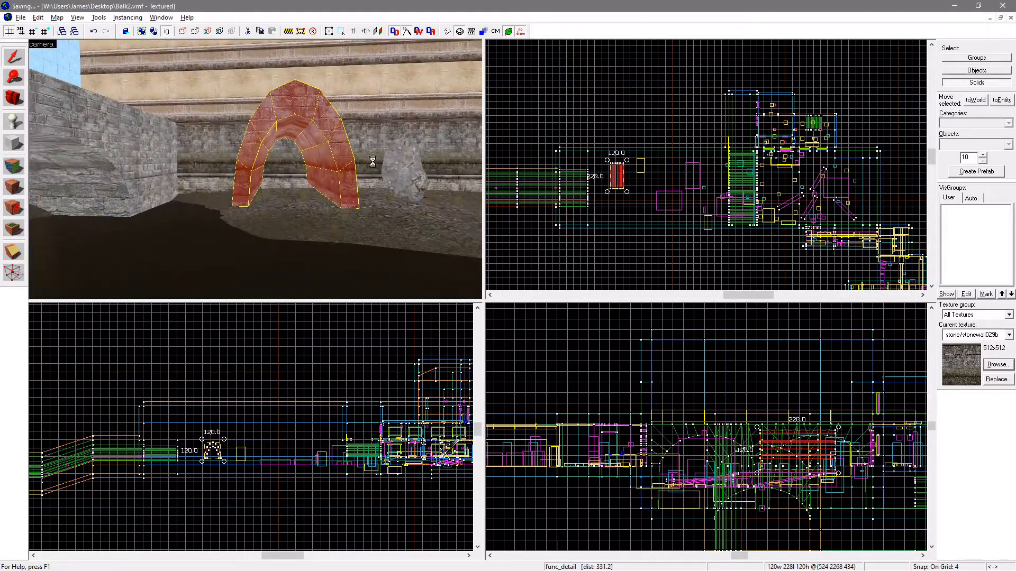
pyautogui.press('z')
# Switch to group selection, select the whole arch and start vertex editing on it
pyautogui.click(273, 115)
pyautogui.hotkey('ctrl', 'w')
pyautogui.click(260, 117)
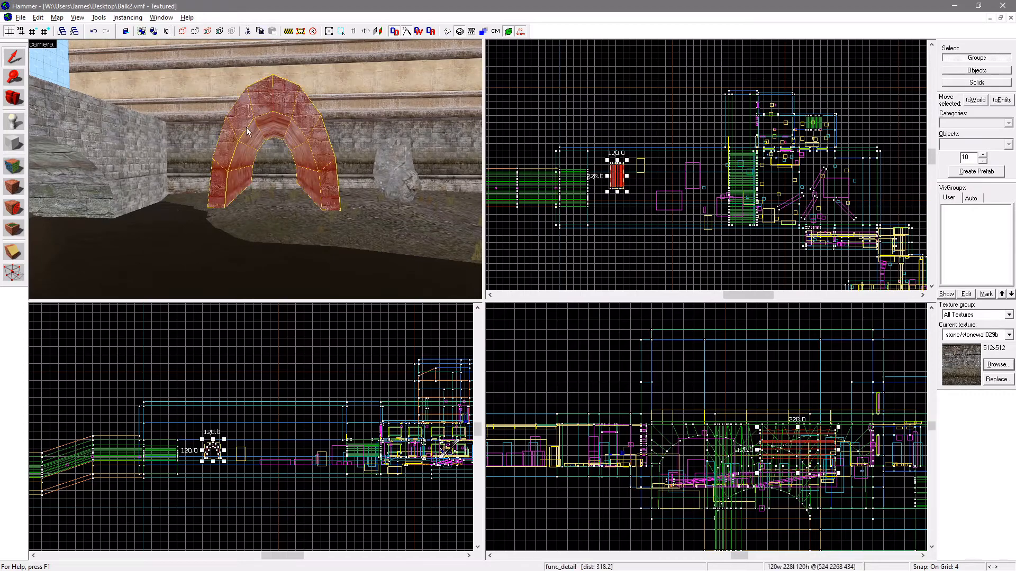
pyautogui.scroll(4, 207, 457)
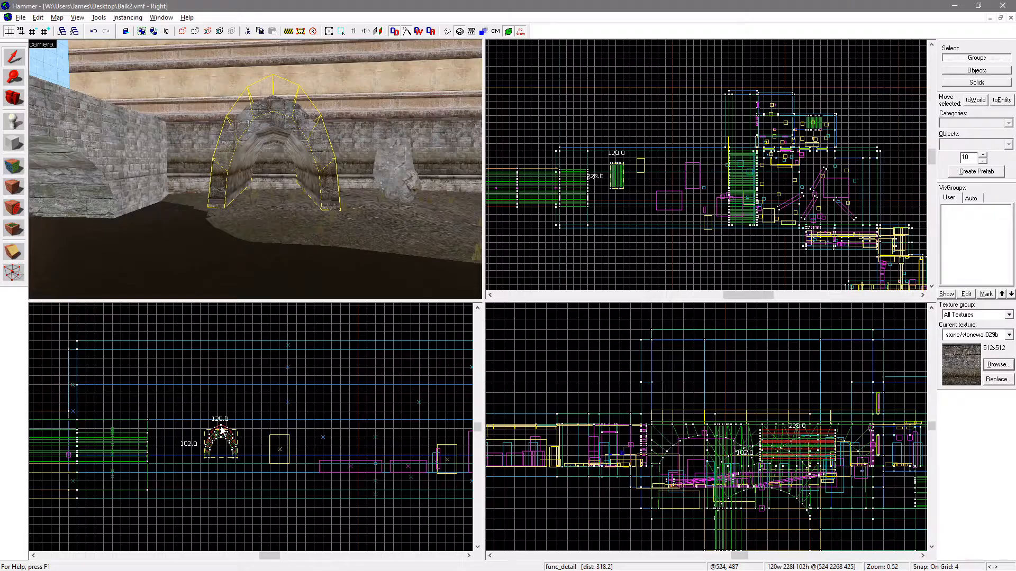
pyautogui.hotkey('shift', 'v')
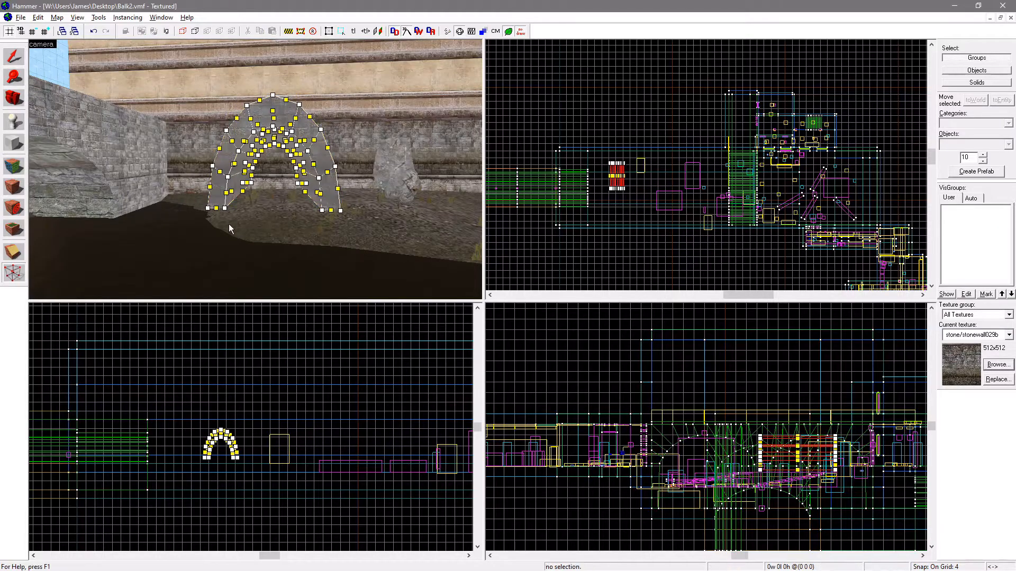
pyautogui.hotkey('ctrl', 's')
# Move the upper outer vertices of the arch's lowest left segment outward so that its outer side is vertical
pyautogui.click(216, 190)
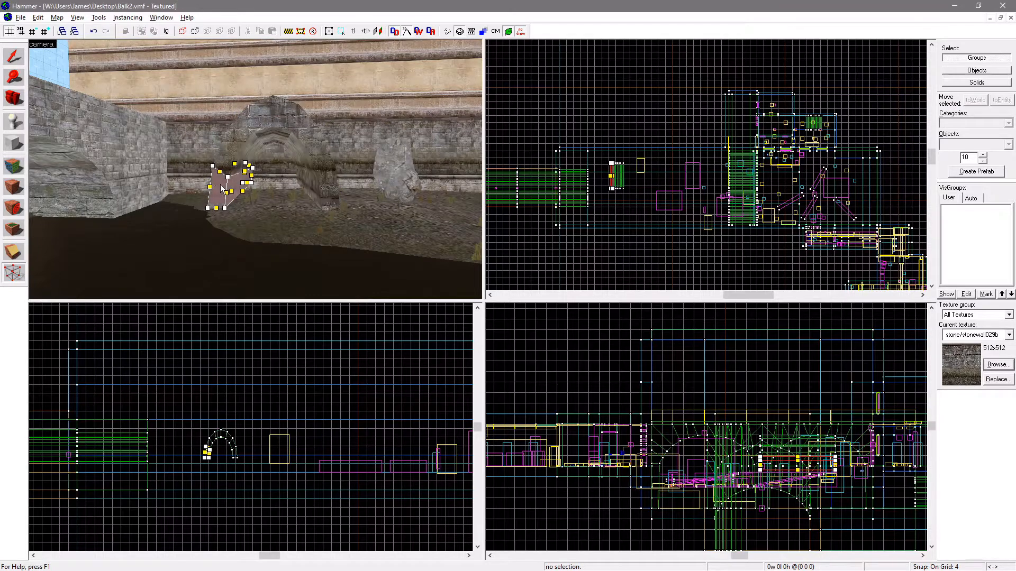
pyautogui.press('w')
pyautogui.press('a')
pyautogui.scroll(8, 184, 458)
pyautogui.scroll(1, 273, 414)
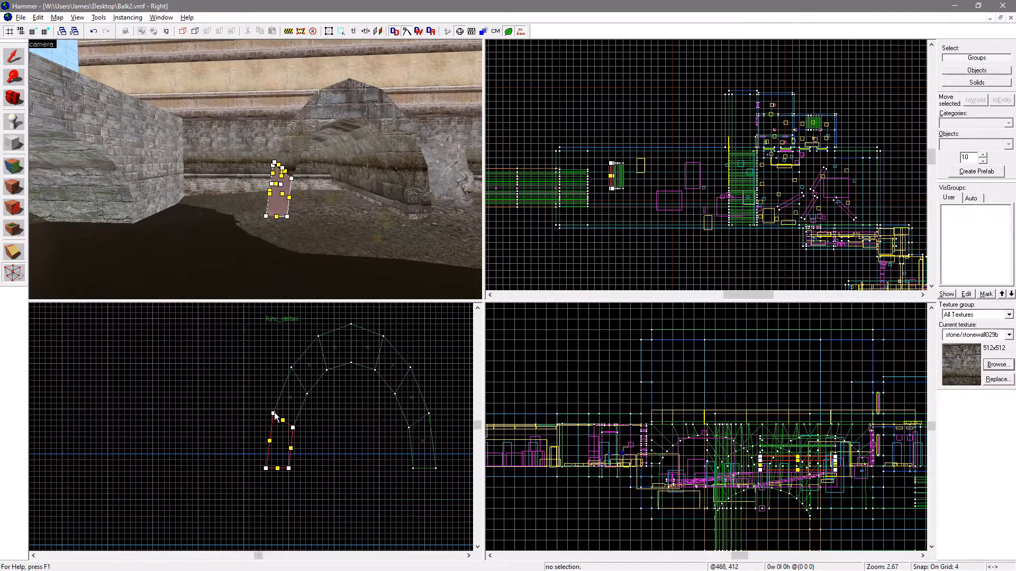
pyautogui.scroll(2, 274, 414)
pyautogui.click(262, 408)
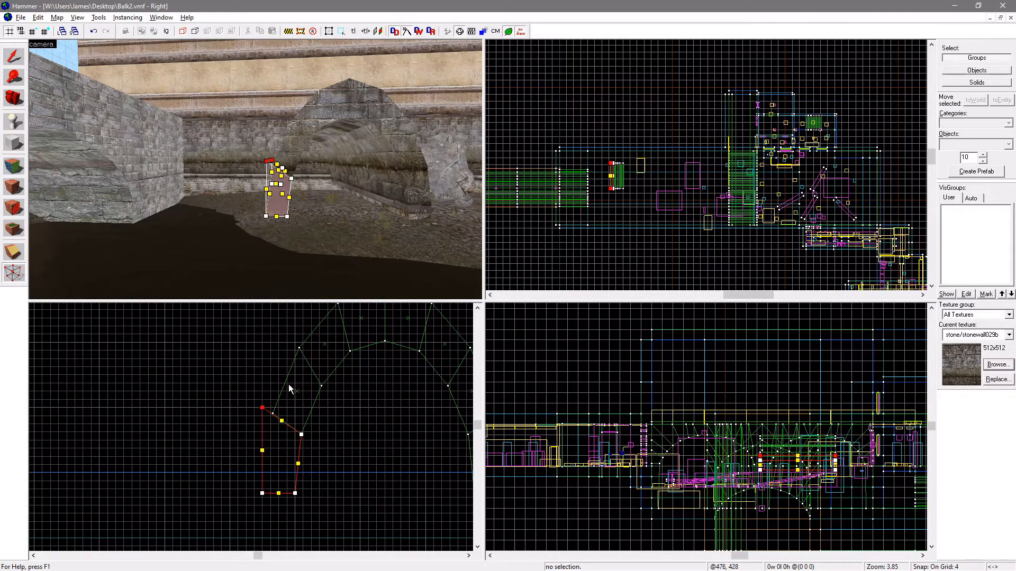
pyautogui.click(278, 401)
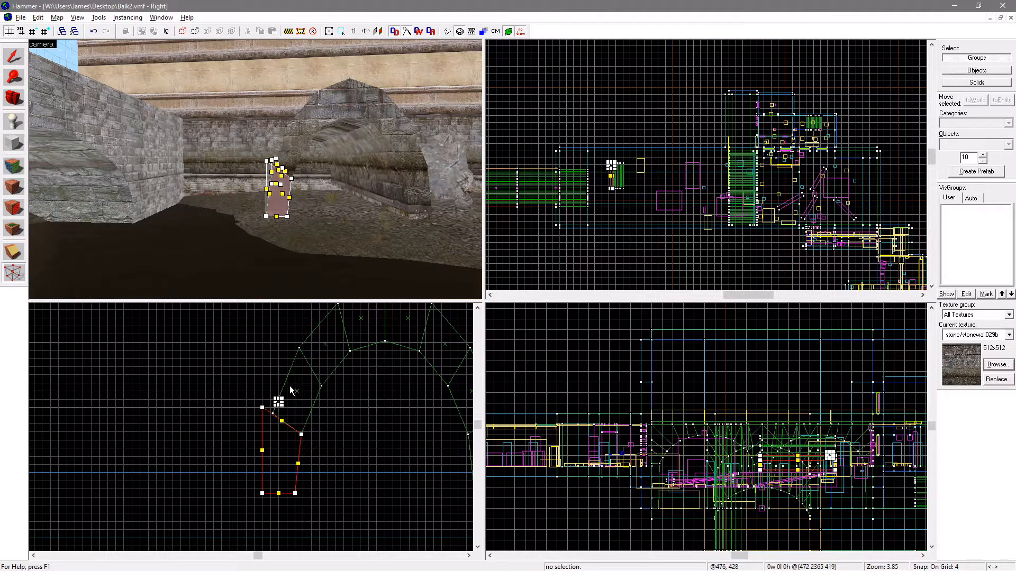
# Move the outer vertices of the remaining left arch segments to a vertical side and a flat top edge, forming a square corner
pyautogui.click(286, 146)
pyautogui.press('Escape')
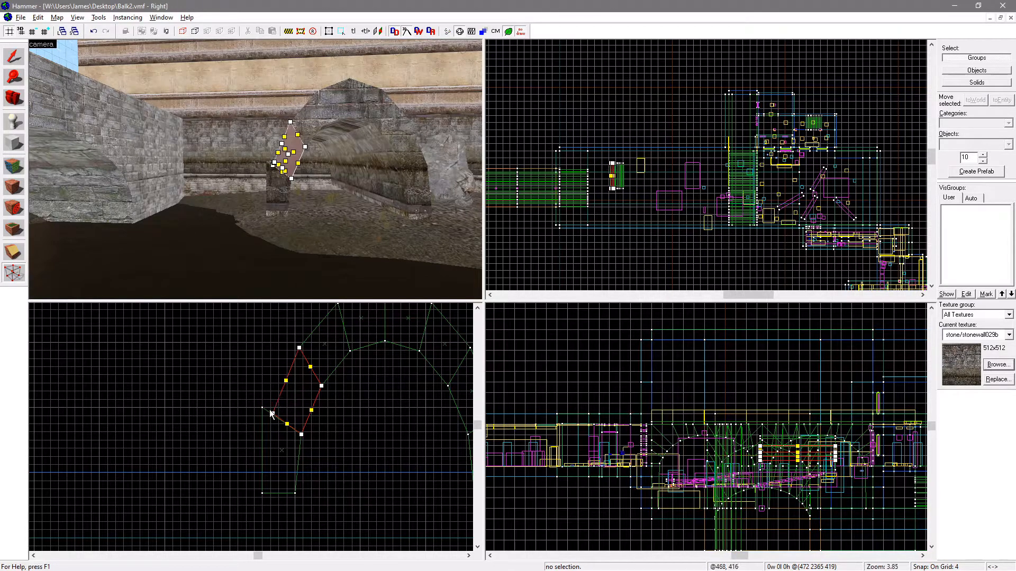
pyautogui.moveTo(273, 415); pyautogui.dragTo(263, 410)
pyautogui.moveTo(299, 347); pyautogui.dragTo(317, 312)
pyautogui.click(299, 346)
pyautogui.scroll(-2, 266, 344)
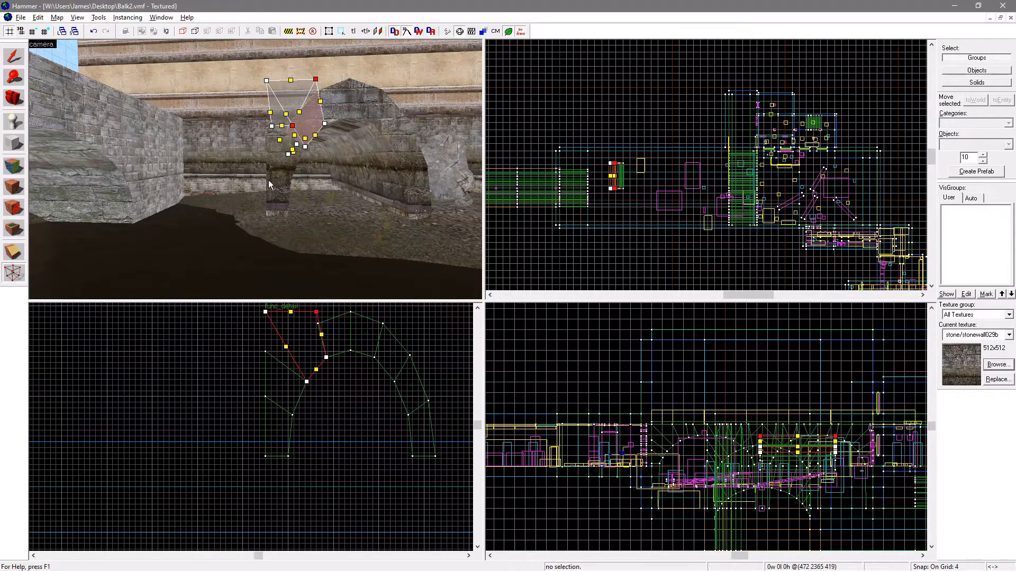
pyautogui.click(266, 351)
pyautogui.moveTo(265, 351); pyautogui.dragTo(316, 312)
pyautogui.click(317, 324)
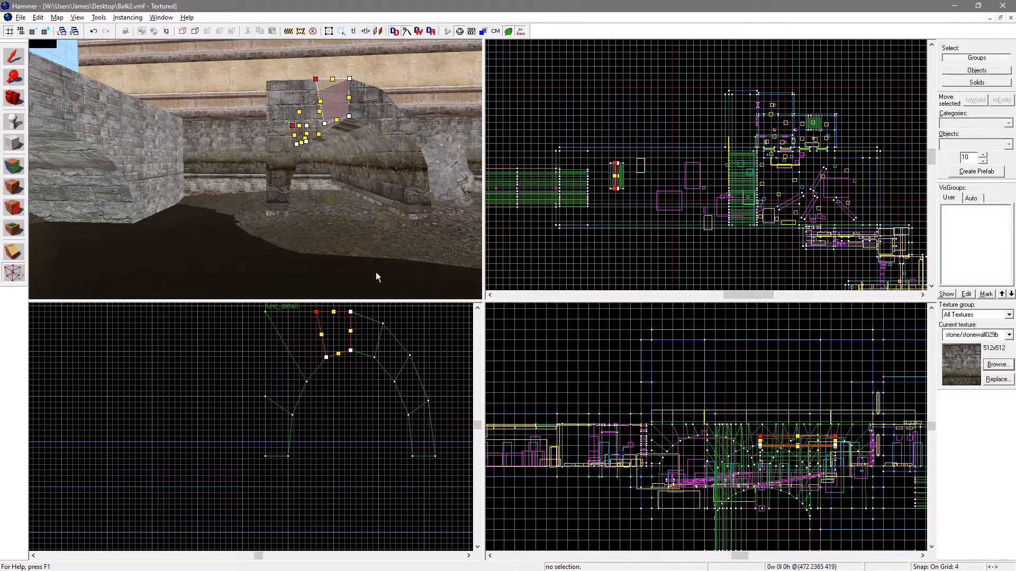
# Square off the right half of the arch by moving its segments' outer vertices to the flat top edge and vertical side
pyautogui.click(369, 108)
pyautogui.moveTo(382, 323); pyautogui.dragTo(390, 312)
pyautogui.click(388, 112)
pyautogui.moveTo(409, 355); pyautogui.dragTo(435, 313)
pyautogui.click(408, 149)
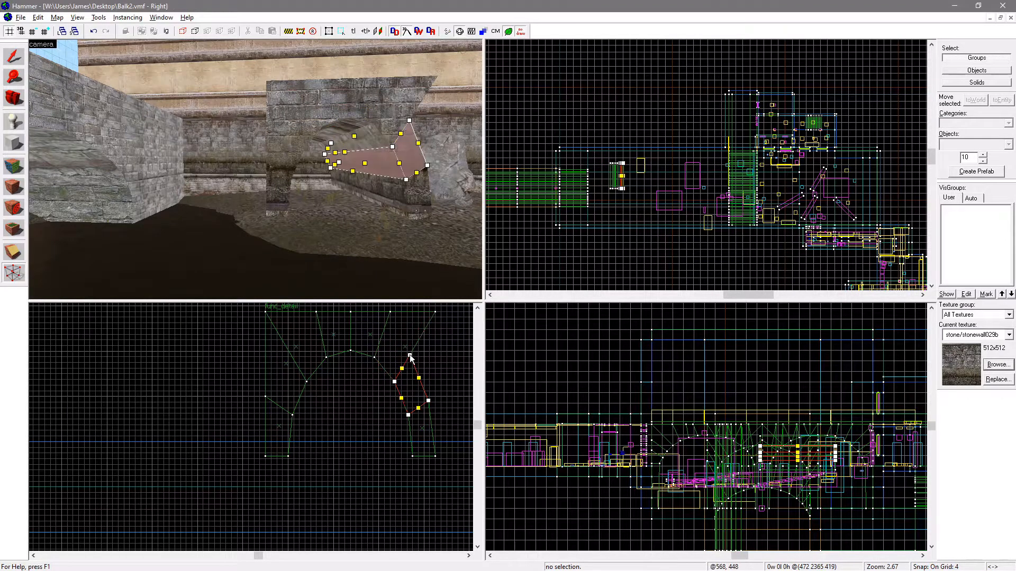
pyautogui.moveTo(410, 355); pyautogui.dragTo(435, 312)
pyautogui.click(417, 185)
pyautogui.click(402, 87)
pyautogui.keyDown('ctrl'); pyautogui.click(428, 129); pyautogui.keyUp('ctrl')
pyautogui.moveTo(428, 401); pyautogui.dragTo(434, 402)
pyautogui.click(414, 200)
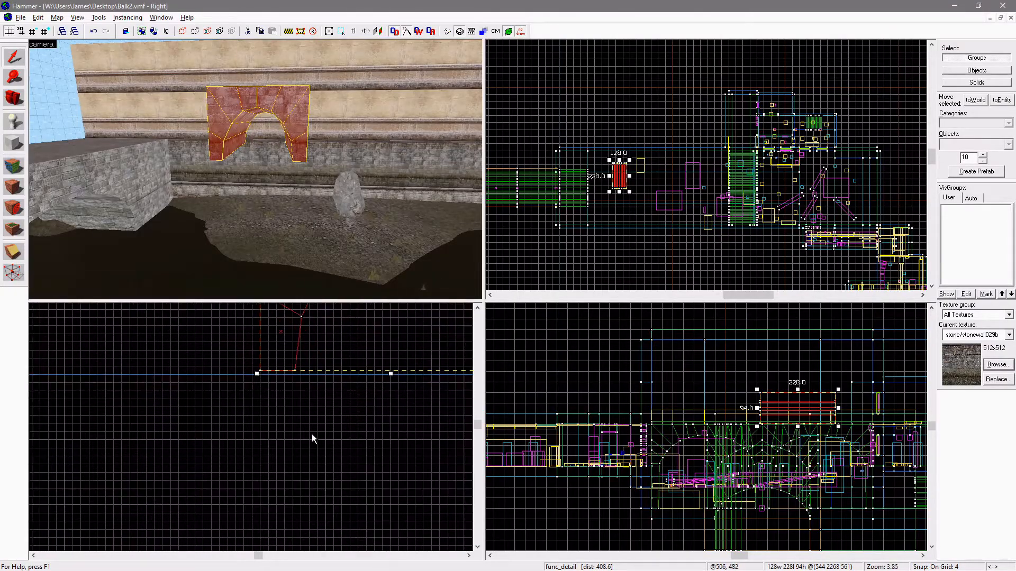
# Reduce the grid to 1 unit and create a stone block 17 wide, 228 long and 40 high under the arch's left leg
pyautogui.press('[')
pyautogui.press('[')
pyautogui.moveTo(299, 349); pyautogui.dragTo(298, 354)
pyautogui.scroll(4, 267, 381)
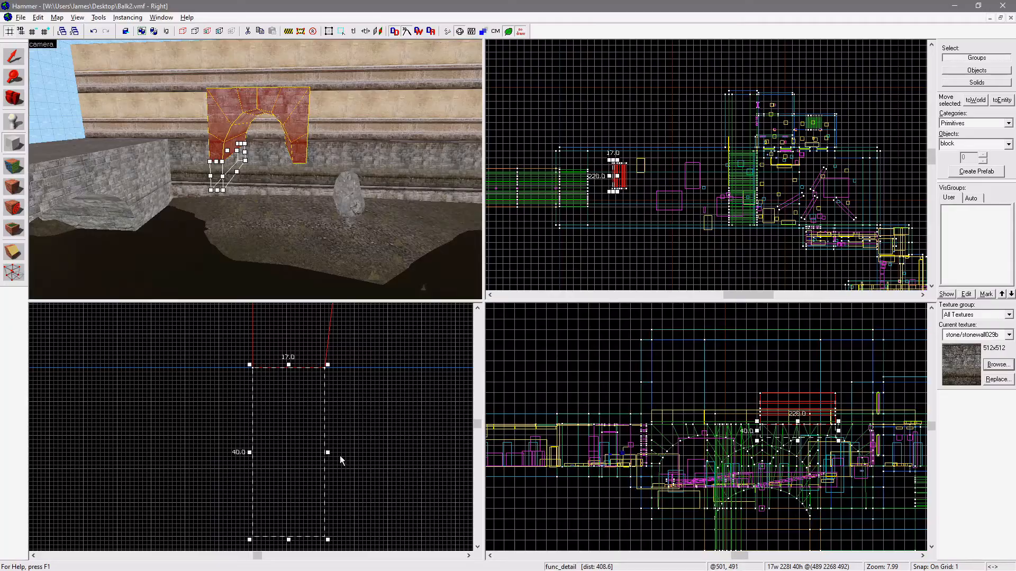
pyautogui.press('Return')
pyautogui.click(13, 56)
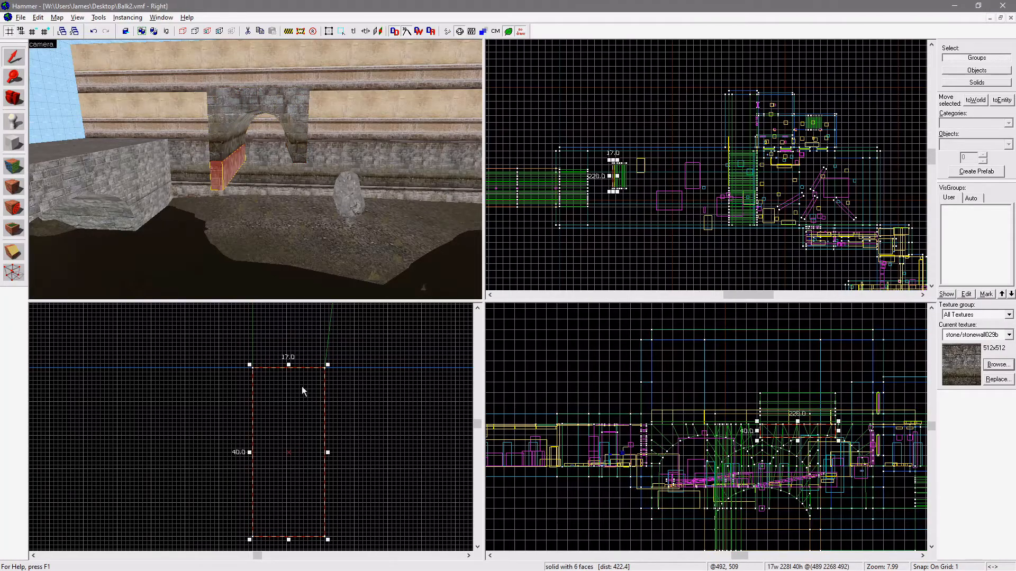
# Move the leg block across towards the arch's right leg
pyautogui.scroll(-8, 299, 391)
pyautogui.moveTo(294, 392); pyautogui.dragTo(379, 398)
pyautogui.scroll(6, 385, 386)
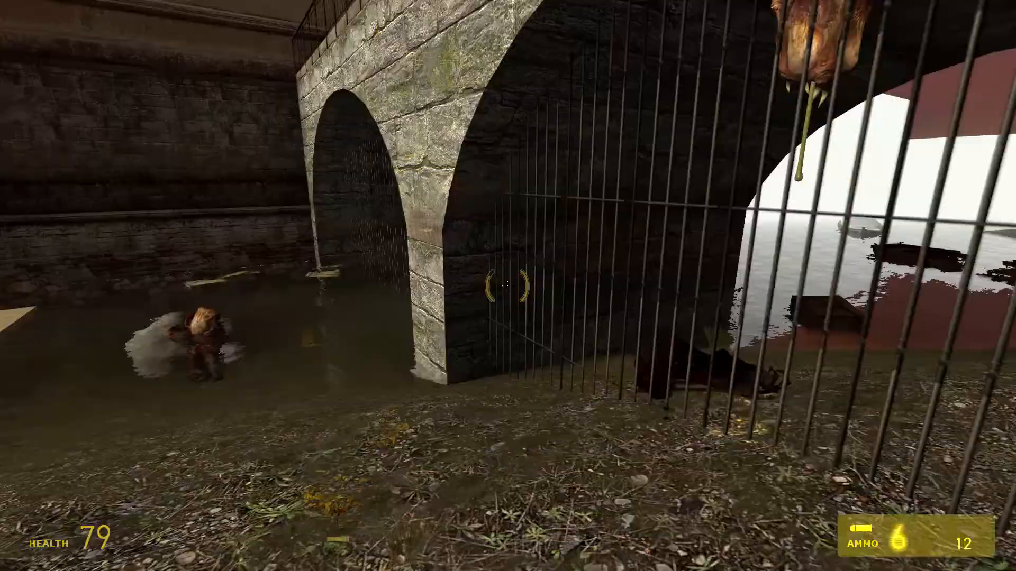
pyautogui.press('w')
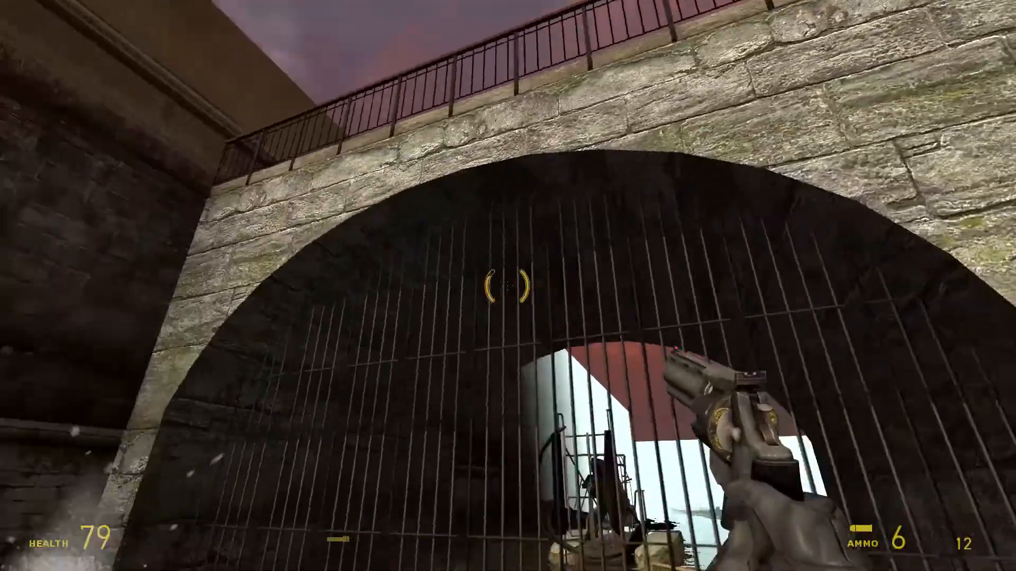
pyautogui.press('w')
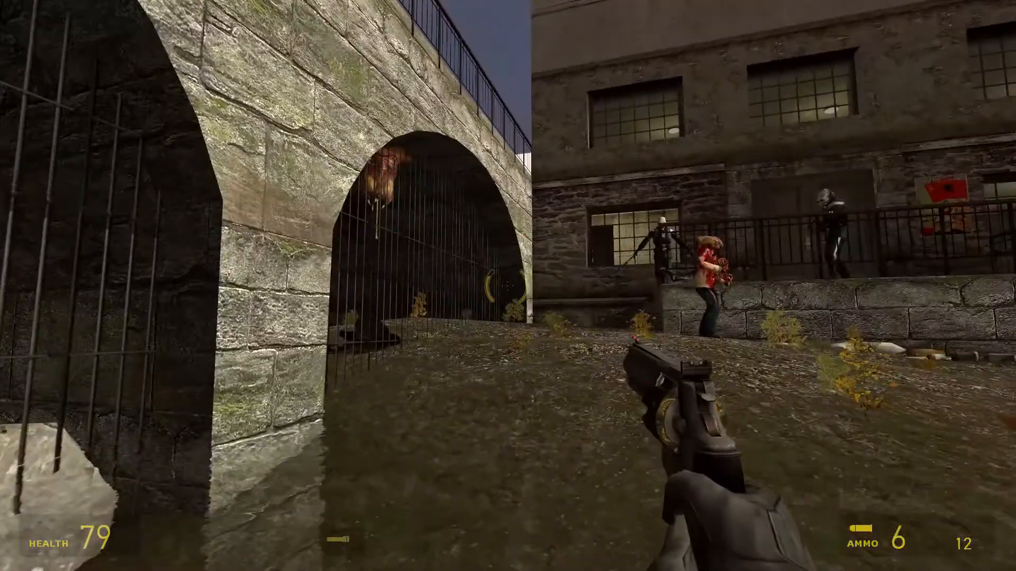
pyautogui.press('w')
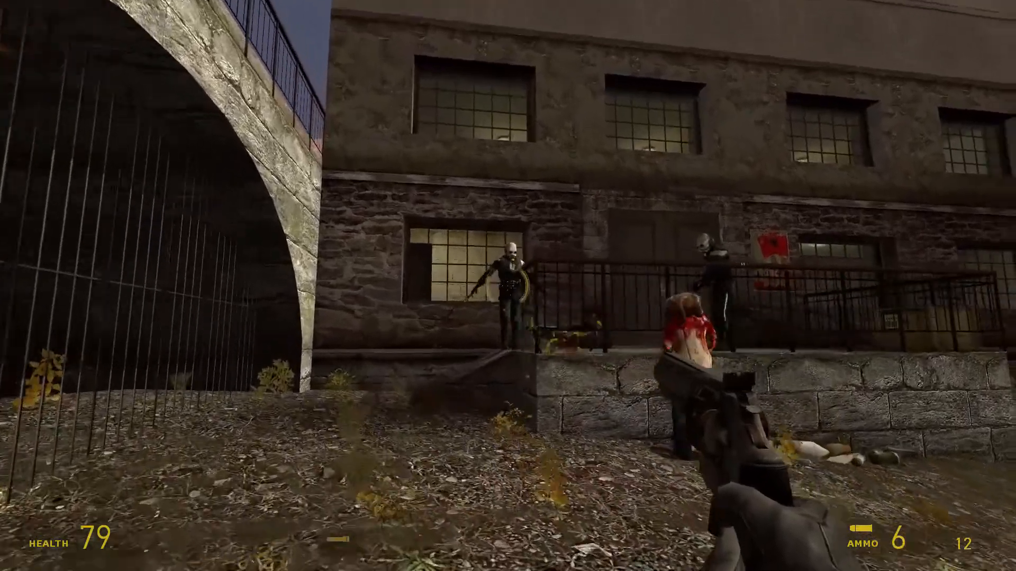
pyautogui.press('w')
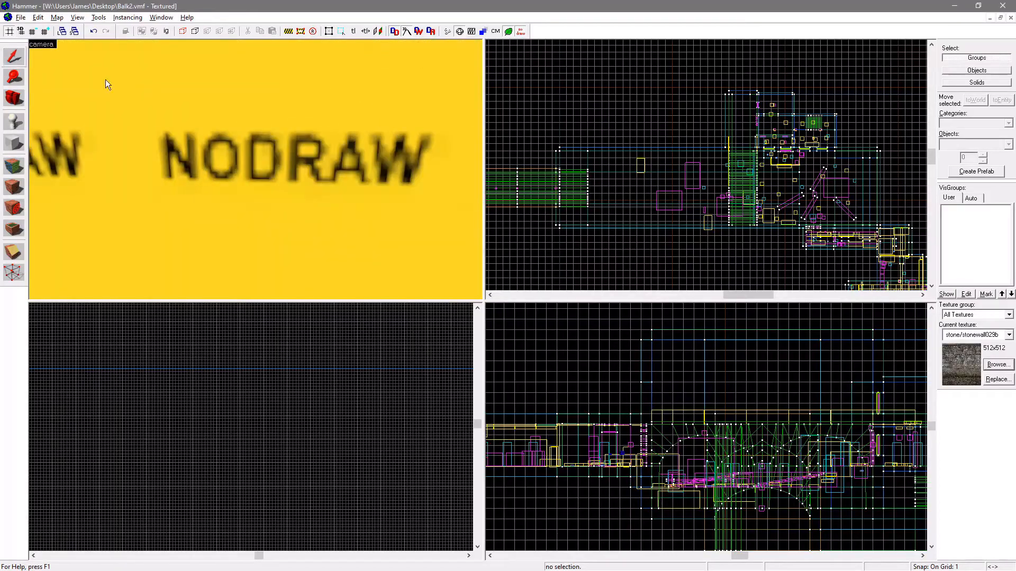
pyautogui.press('z')
pyautogui.press('w')
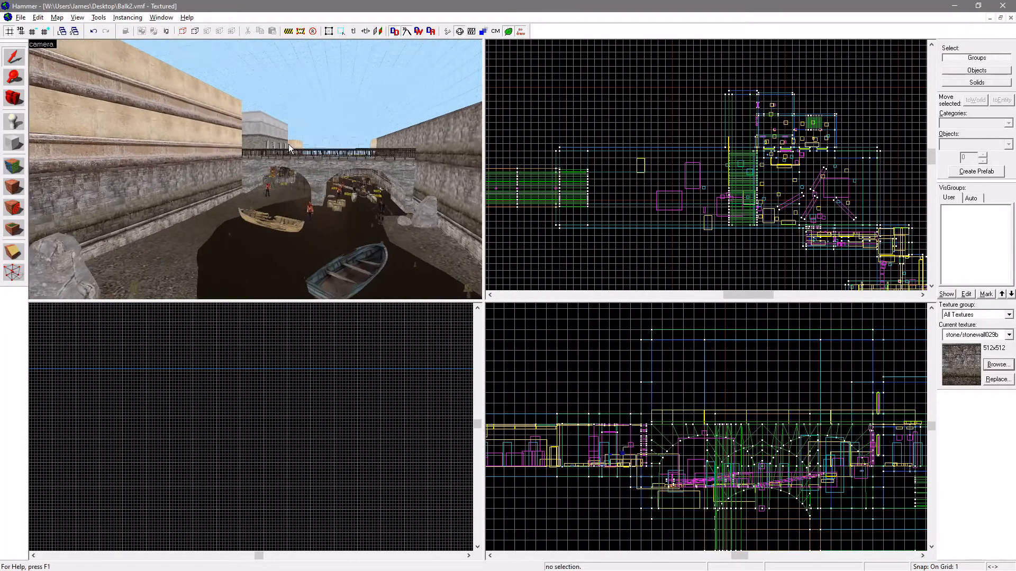
pyautogui.press('w')
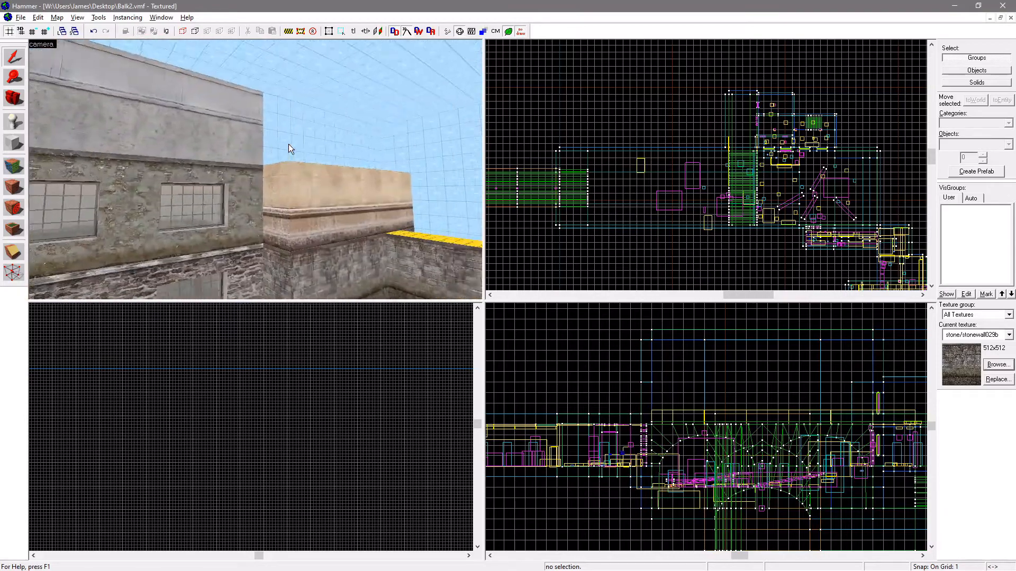
# With vertex manipulation on the tan block above the canal wall, raise its near top corner 16 units and pull it outward
pyautogui.press('s')
pyautogui.press('z')
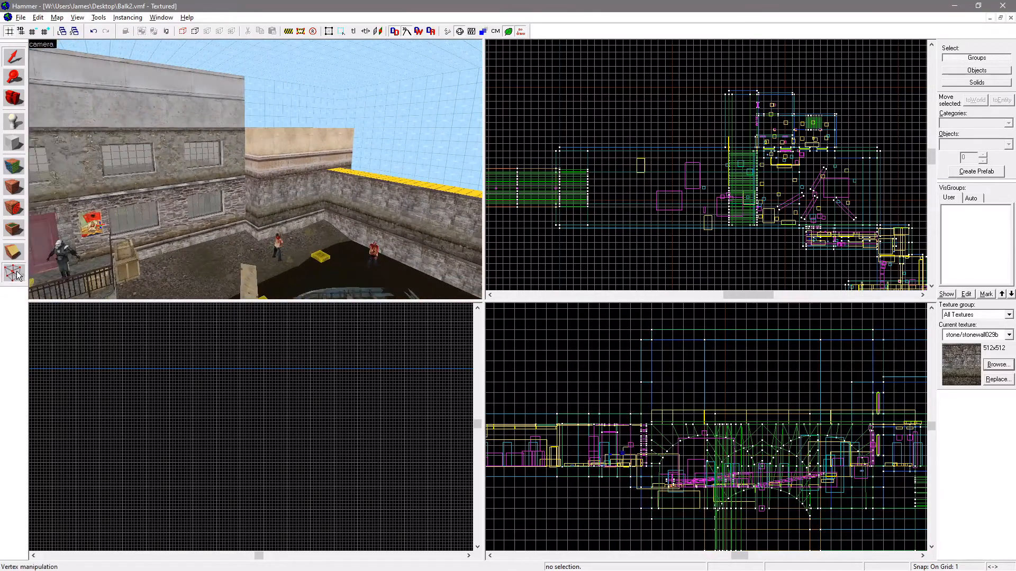
pyautogui.click(14, 272)
pyautogui.press('w')
pyautogui.click(291, 136)
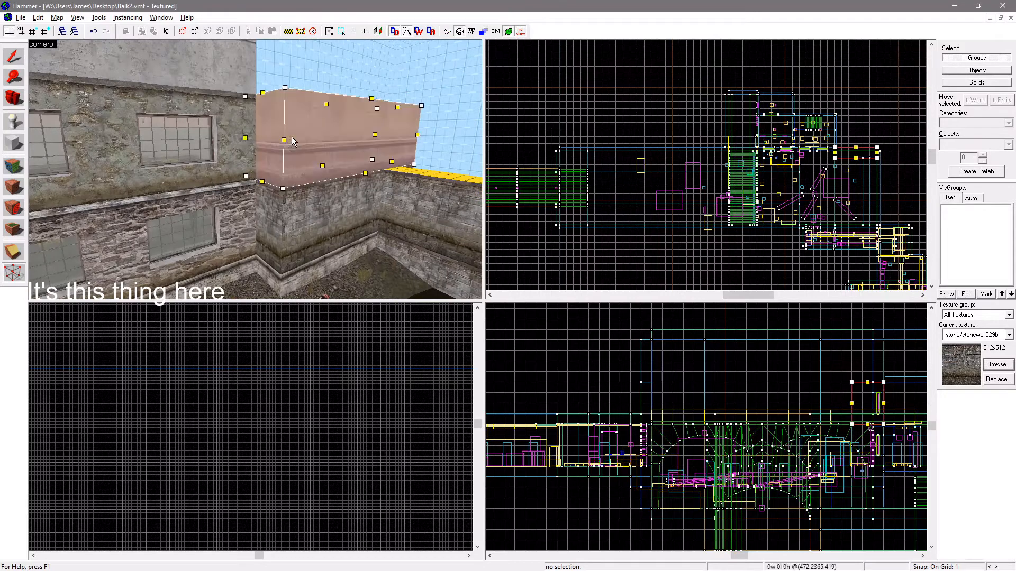
pyautogui.press('s')
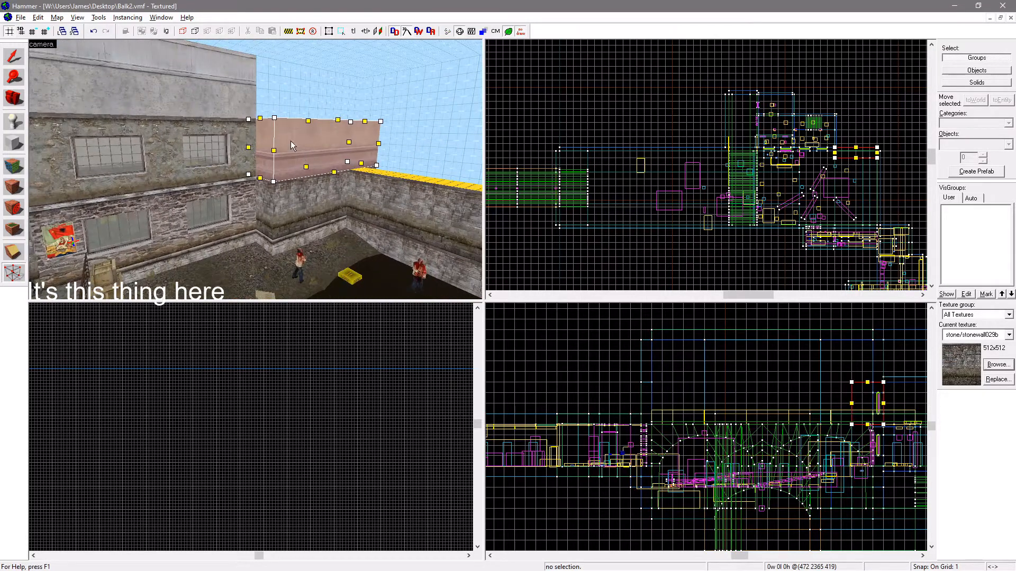
pyautogui.moveTo(275, 120); pyautogui.dragTo(278, 113)
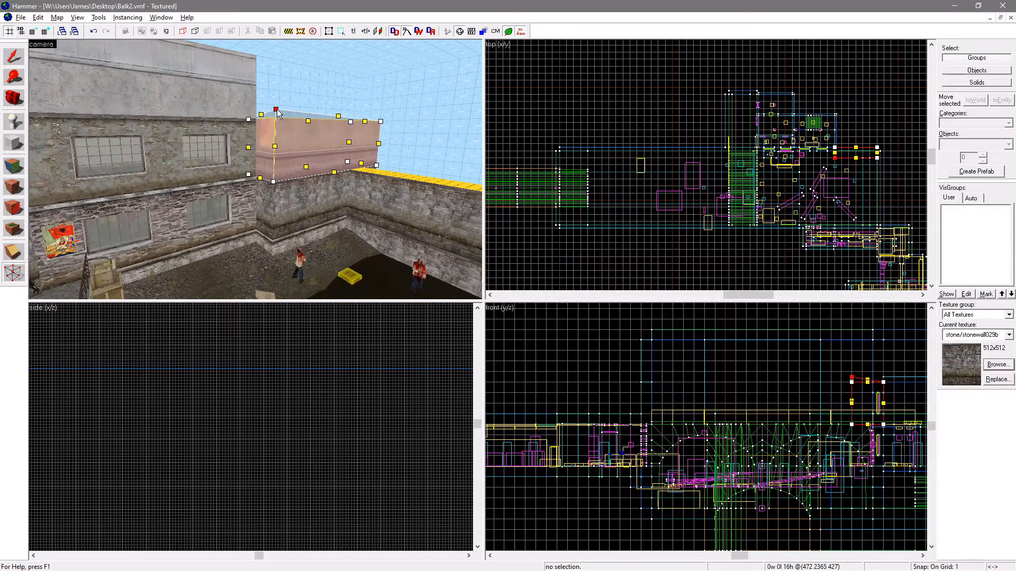
pyautogui.scroll(3, 845, 159)
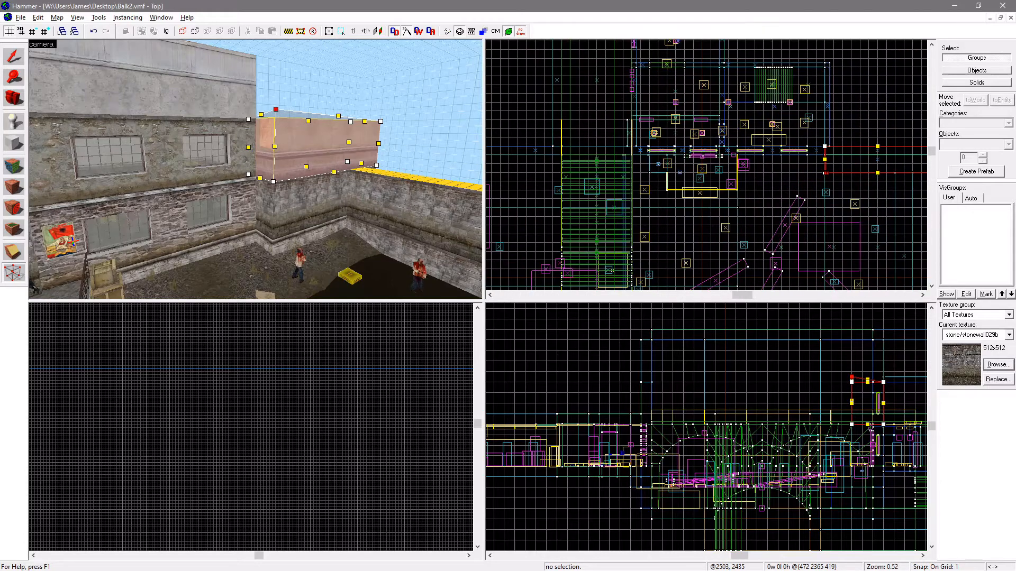
pyautogui.moveTo(824, 173); pyautogui.dragTo(810, 182)
# Add the block's other outer top corner to the vertex selection and move both corners further outward together
pyautogui.scroll(-5, 817, 184)
pyautogui.scroll(1, 828, 182)
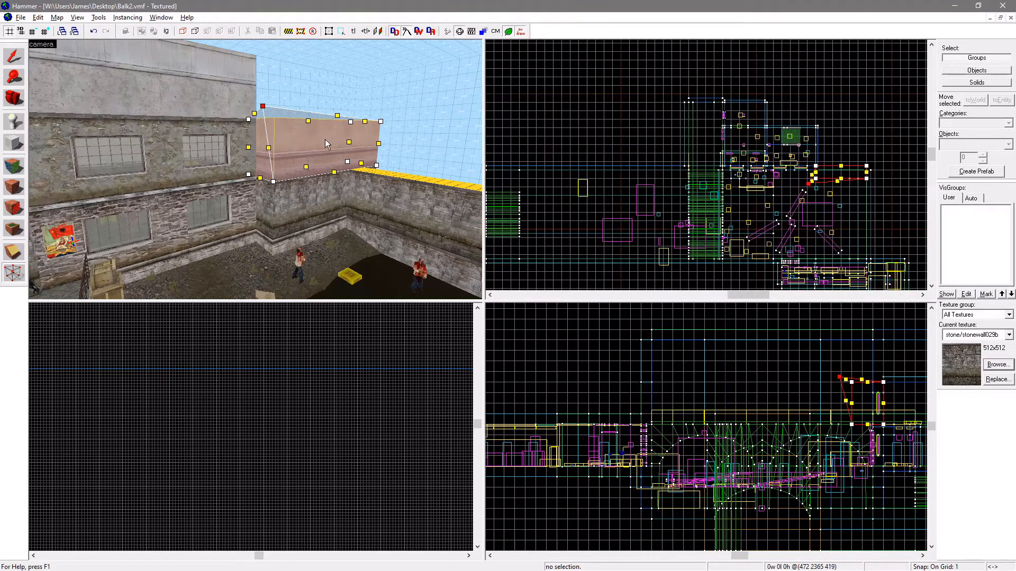
pyautogui.keyDown('ctrl'); pyautogui.click(381, 121); pyautogui.keyUp('ctrl')
pyautogui.scroll(2, 865, 222)
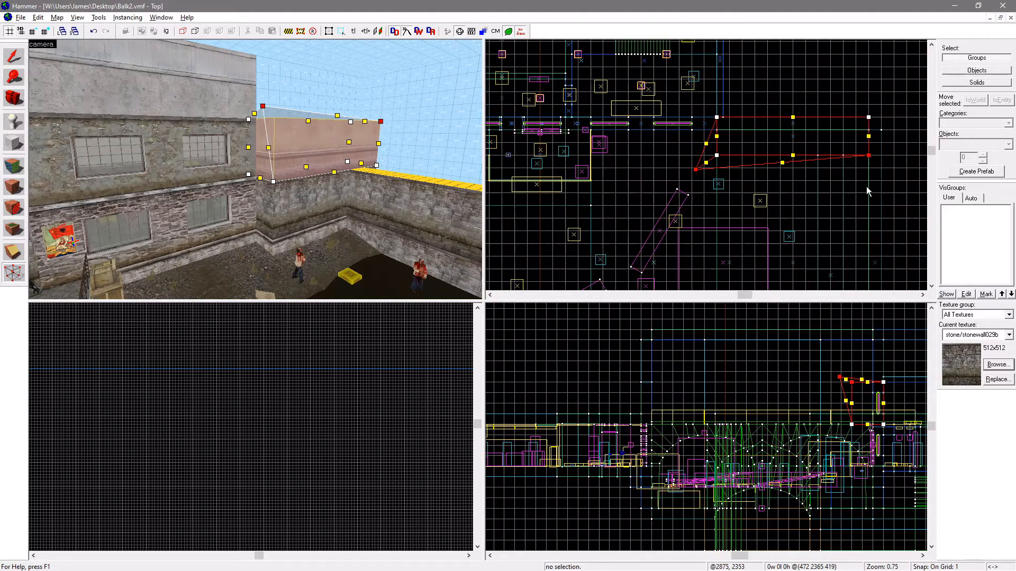
pyautogui.moveTo(868, 155); pyautogui.dragTo(846, 188)
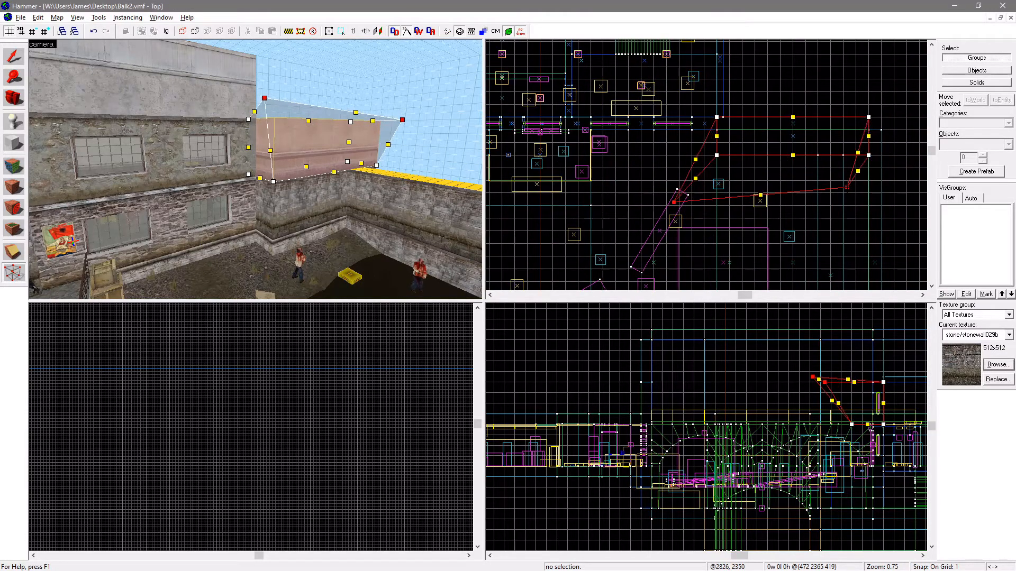
# Select the midpoint of the block's moved top edge and try to split the face there
pyautogui.click(761, 195)
pyautogui.hotkey('alt', 'f')
pyautogui.press('Escape')
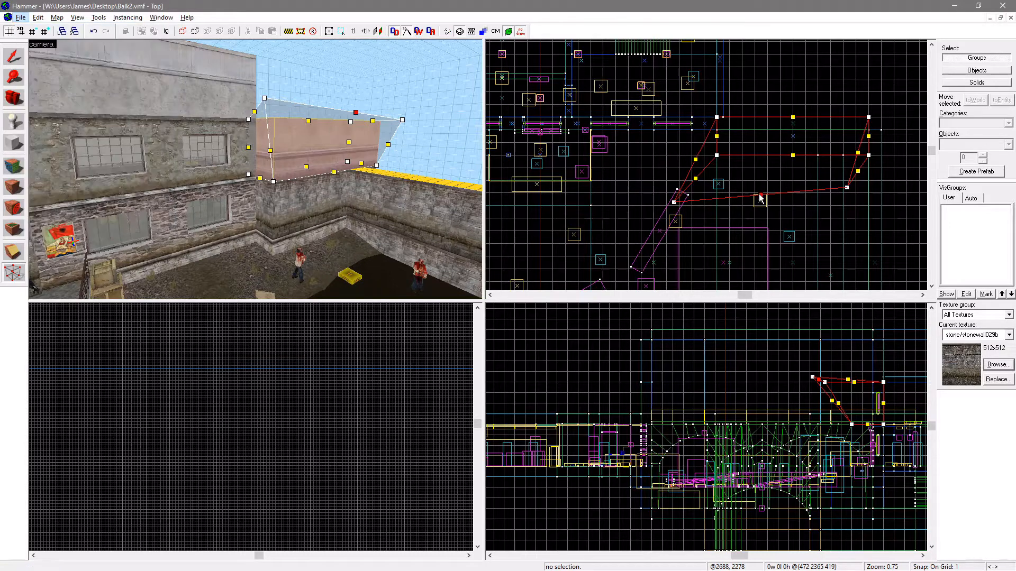
pyautogui.press('Escape')
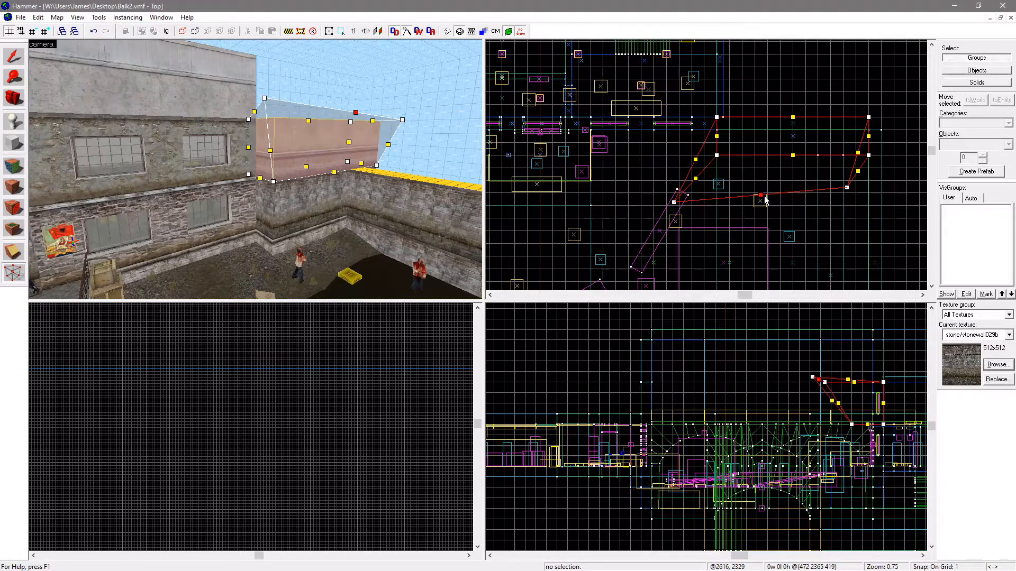
pyautogui.hotkey('ctrl', 'shift', 'f')
pyautogui.click(559, 307)
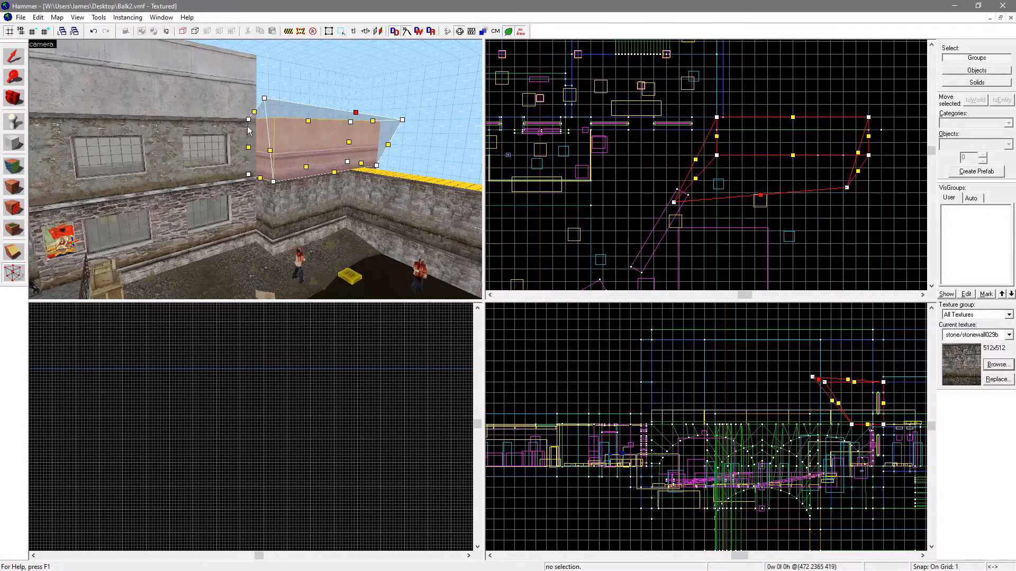
pyautogui.click(365, 181)
pyautogui.click(346, 148)
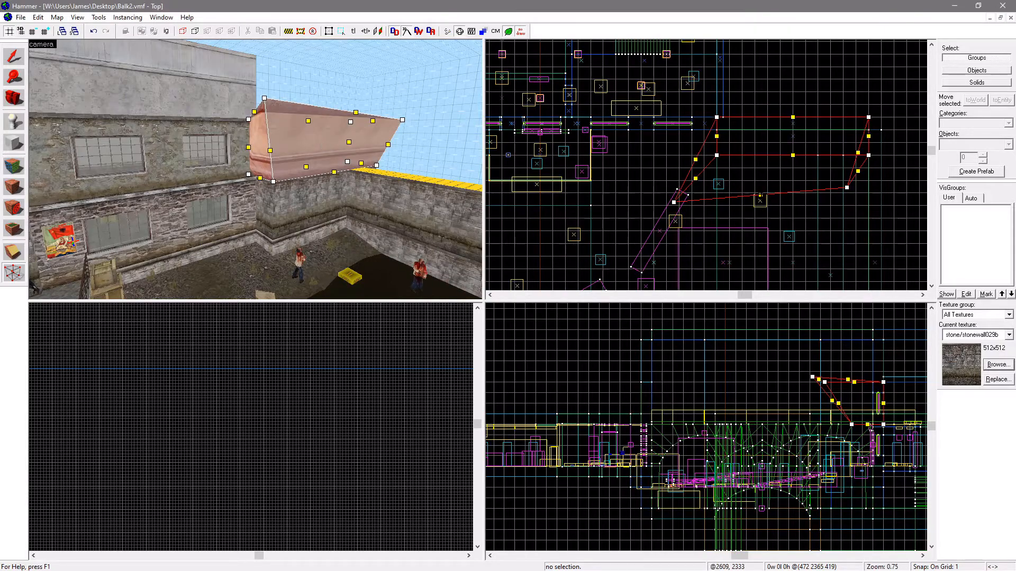
# Draw a diagonal clipping line across the tan block in the top view and shift its upper end along the block
pyautogui.scroll(2, 760, 200)
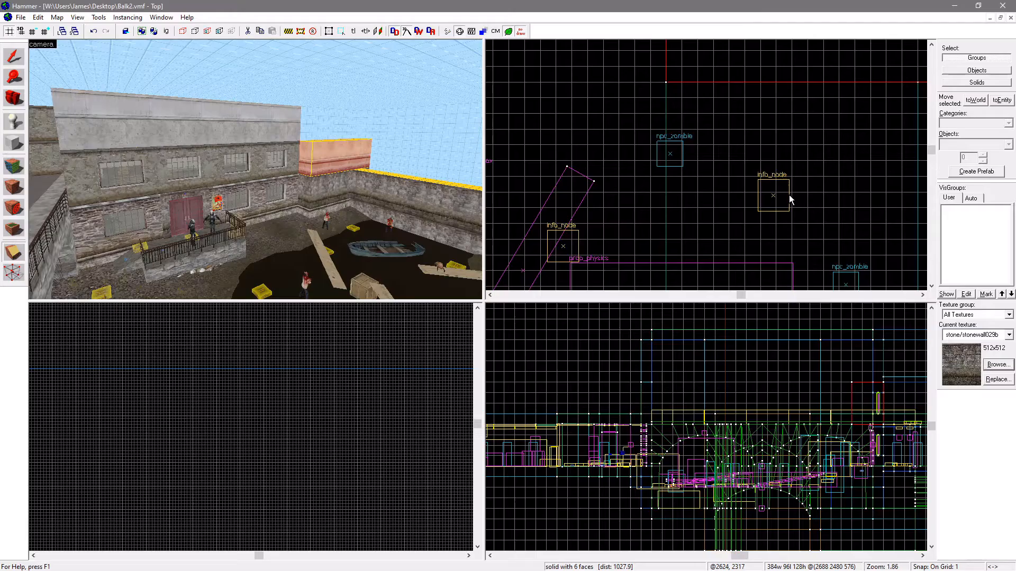
pyautogui.scroll(-3, 704, 206)
pyautogui.scroll(3, 703, 205)
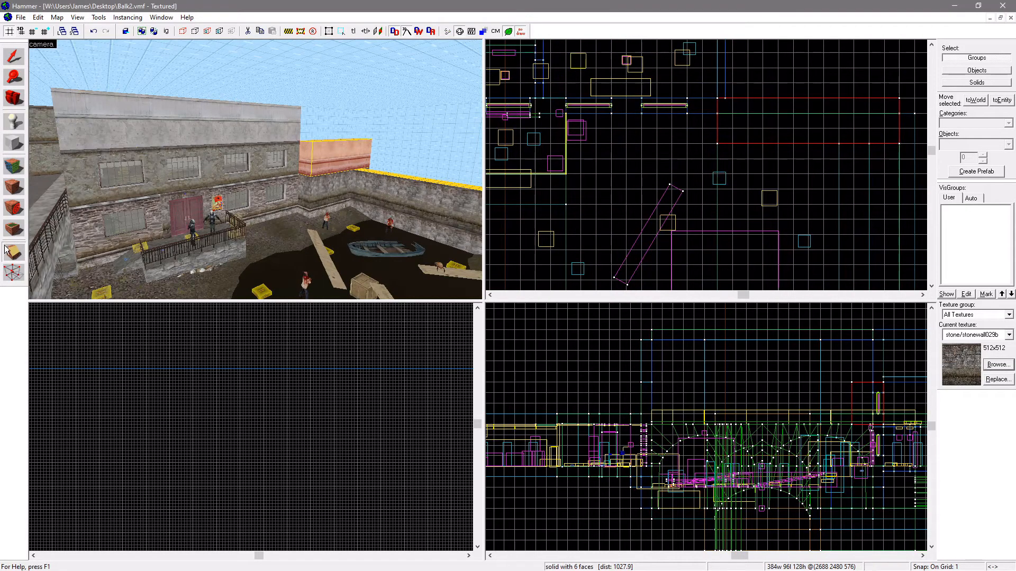
pyautogui.moveTo(796, 80)
pyautogui.mouseDown()
pyautogui.moveTo(793, 155)
pyautogui.moveTo(762, 163)
pyautogui.moveTo(690, 140)
pyautogui.moveTo(745, 163)
pyautogui.moveTo(724, 175)
pyautogui.mouseUp()
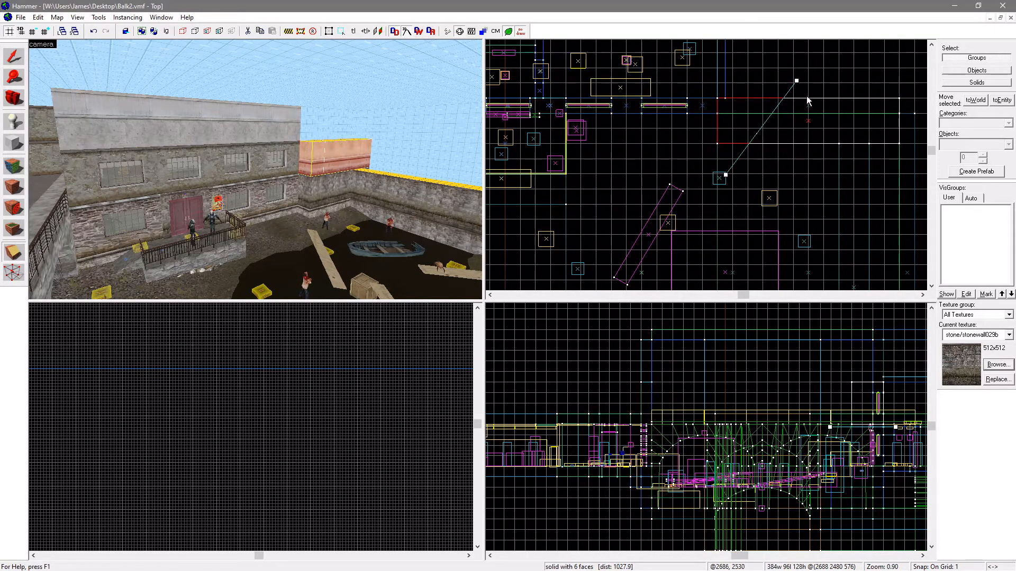
pyautogui.moveTo(797, 81); pyautogui.dragTo(869, 85)
pyautogui.scroll(-6, 694, 125)
pyautogui.scroll(6, 747, 117)
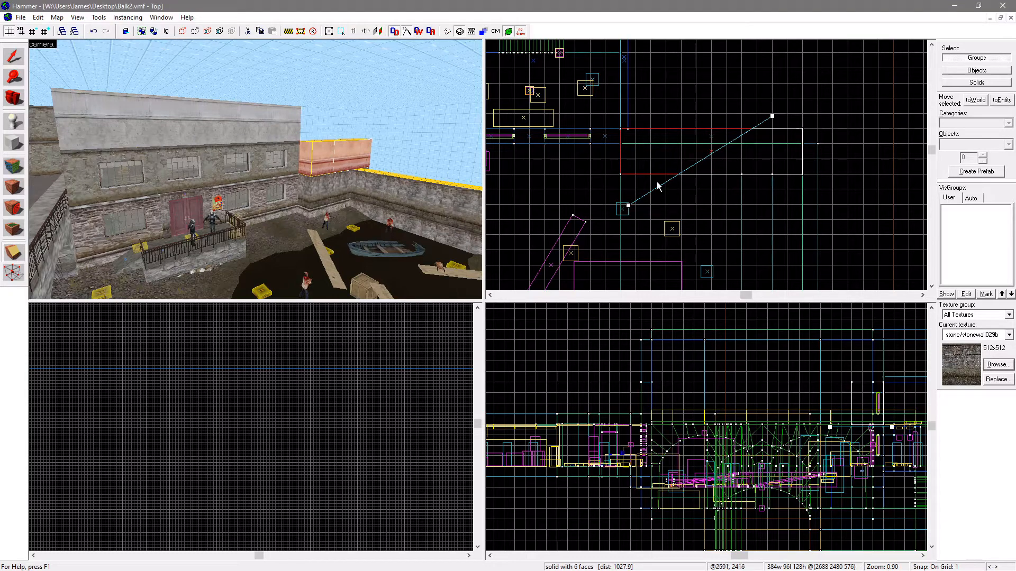
# Cycle through which side of the diagonal clip is kept and apply the clip to the block
pyautogui.hotkey('shift', 'x')
pyautogui.hotkey('shift', 'x')
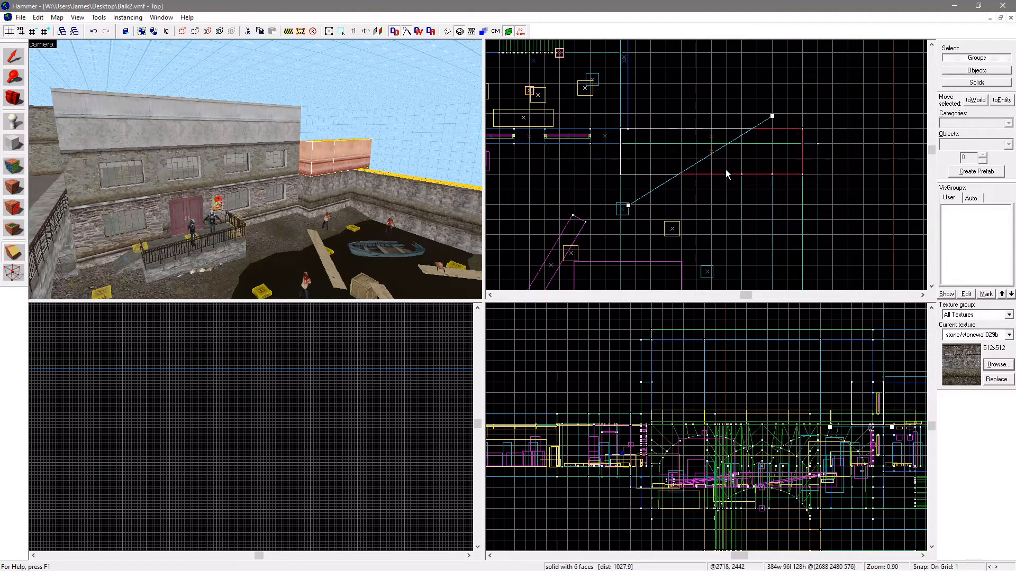
pyautogui.hotkey('shift', 'x')
pyautogui.hotkey('shift', 'x')
pyautogui.press('Return')
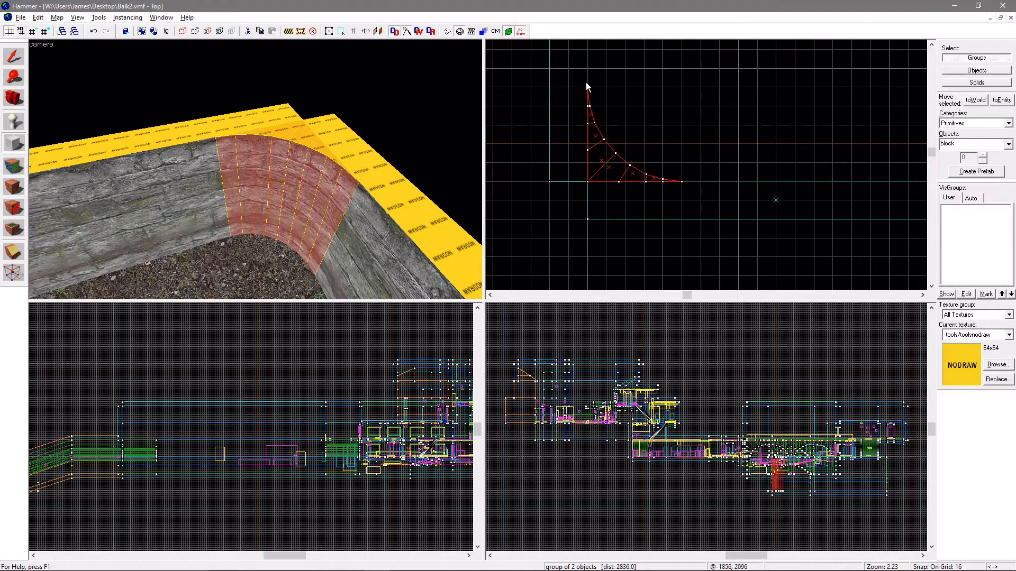
# Create a nodraw block 80 wide, 80 long and 256 high over the curved wall corner
pyautogui.moveTo(586, 82)
pyautogui.mouseDown()
pyautogui.moveTo(658, 151)
pyautogui.moveTo(681, 193)
pyautogui.mouseUp()
pyautogui.press('Return')
pyautogui.press('Return')
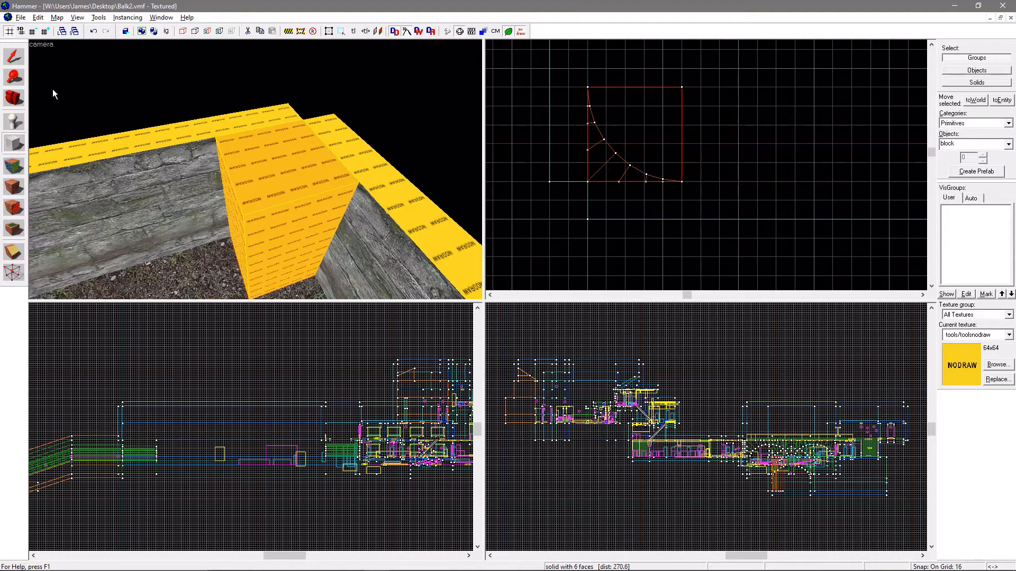
# Select the curved corner group, carve it out of the overlapping brushes, and examine the resulting cuts in an enlarged top view
pyautogui.click(13, 57)
pyautogui.scroll(5, 328, 182)
pyautogui.scroll(-8, 328, 183)
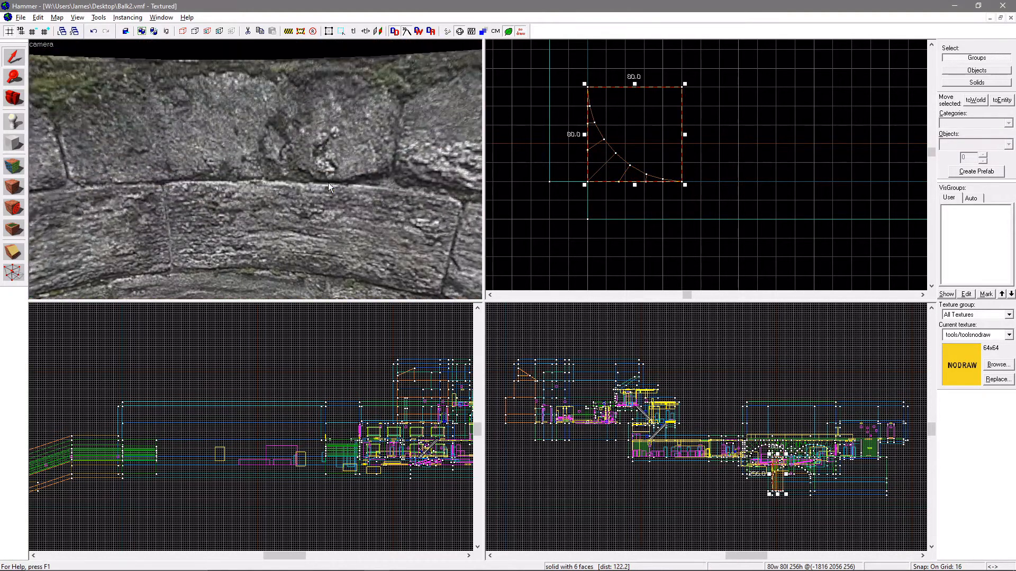
pyautogui.scroll(4, 328, 183)
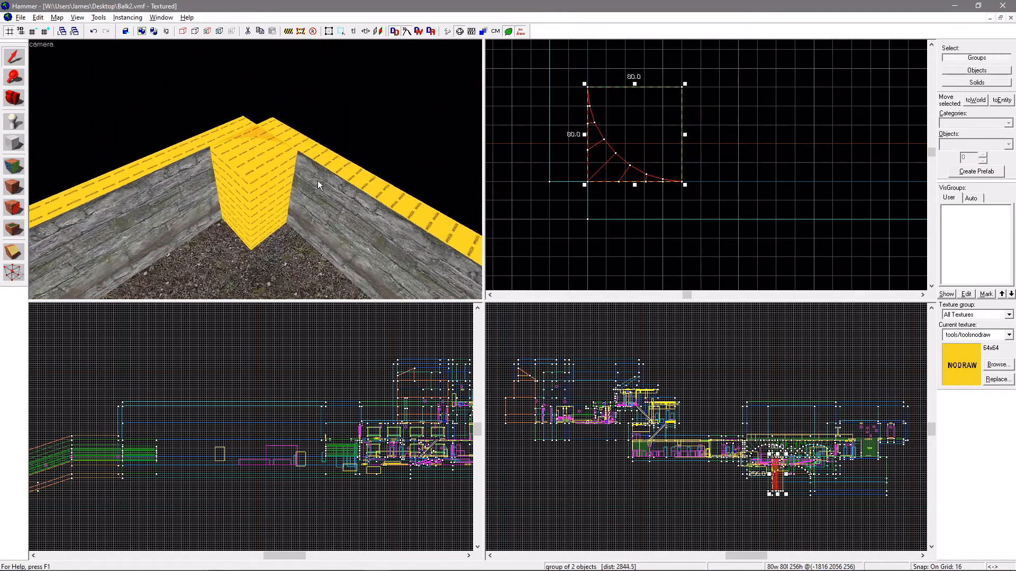
pyautogui.click(99, 18)
pyautogui.click(114, 30)
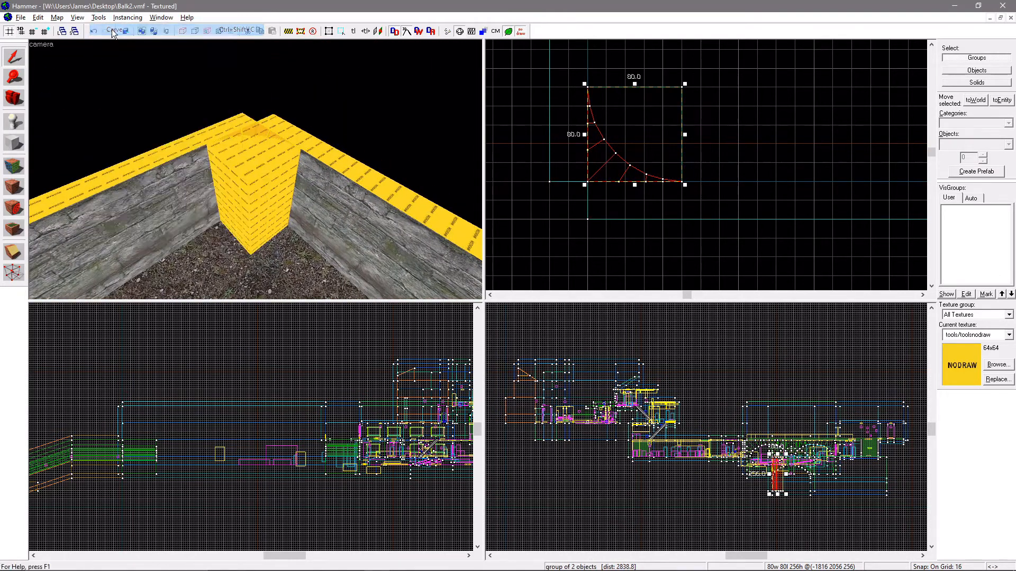
pyautogui.scroll(-10, 338, 197)
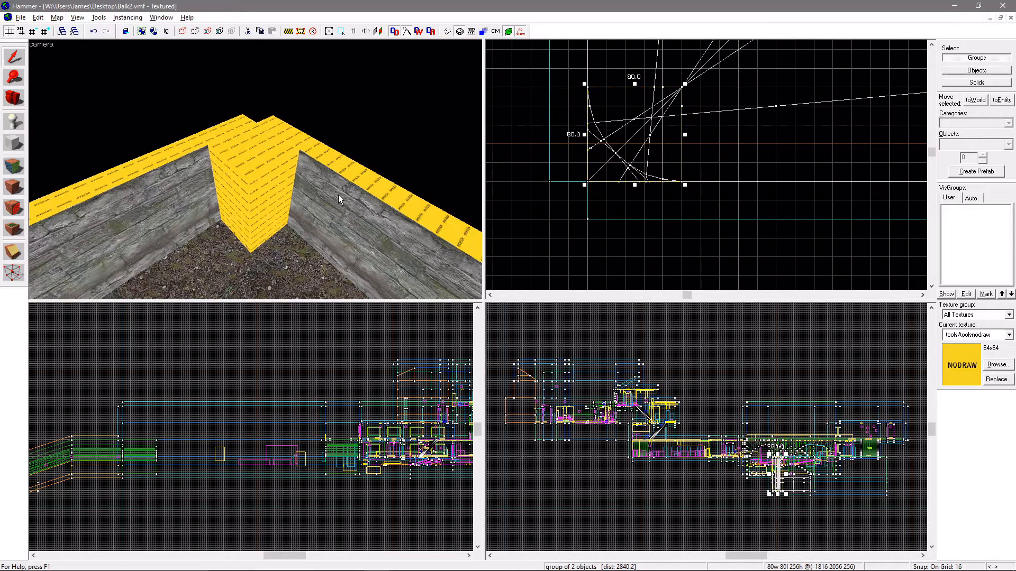
pyautogui.scroll(-2, 338, 199)
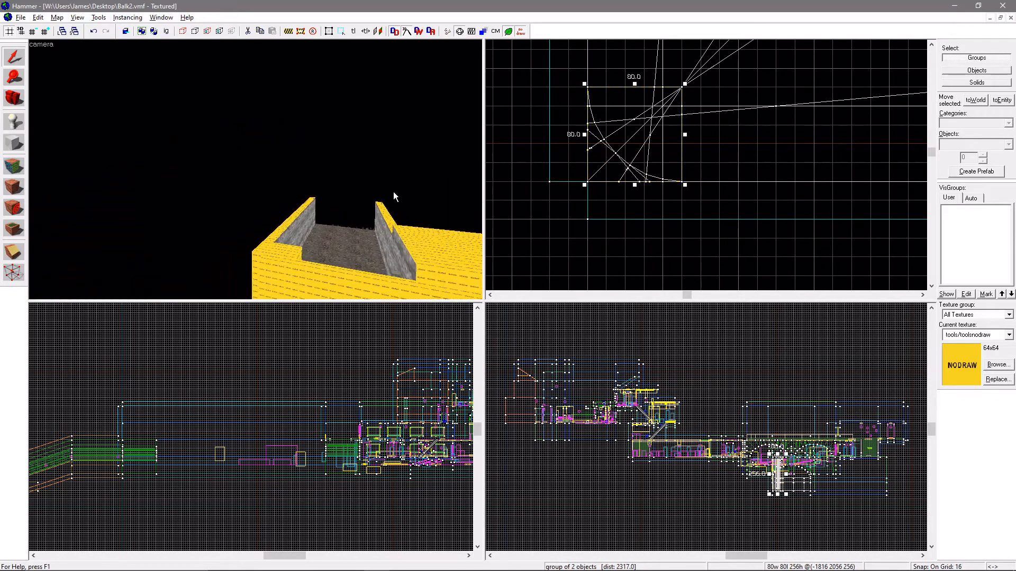
pyautogui.scroll(4, 683, 86)
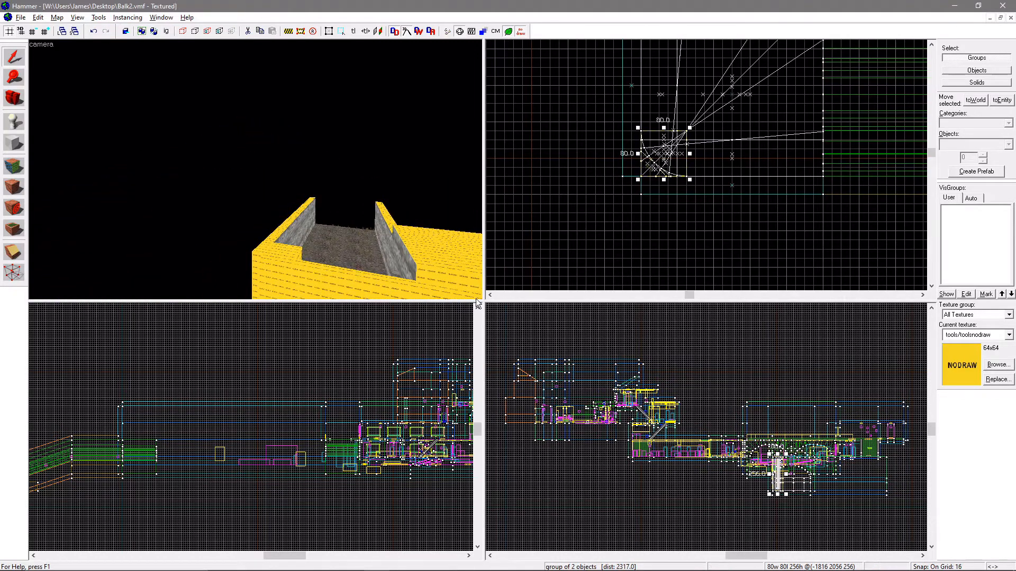
pyautogui.moveTo(484, 300); pyautogui.dragTo(300, 403)
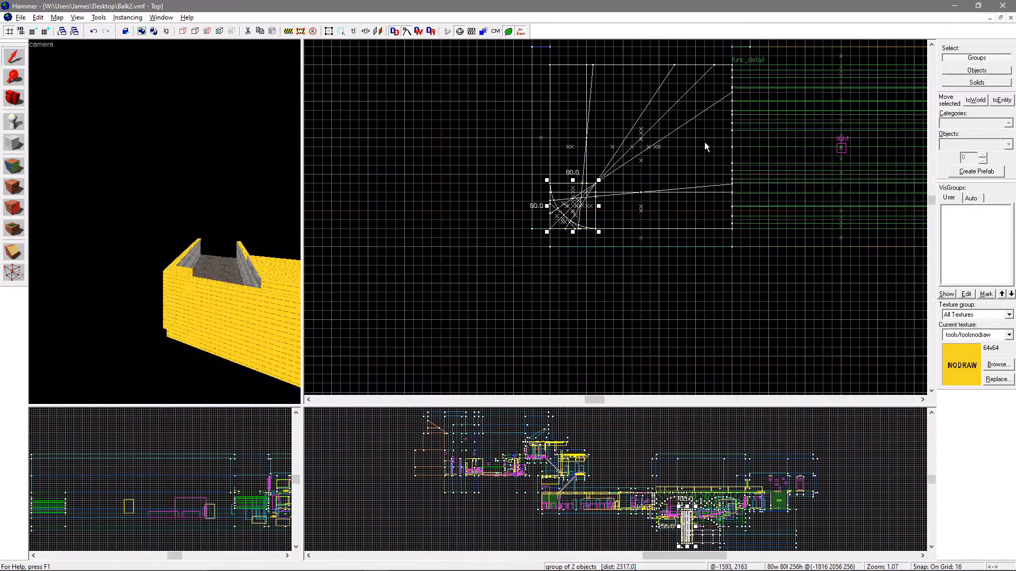
pyautogui.scroll(4, 703, 144)
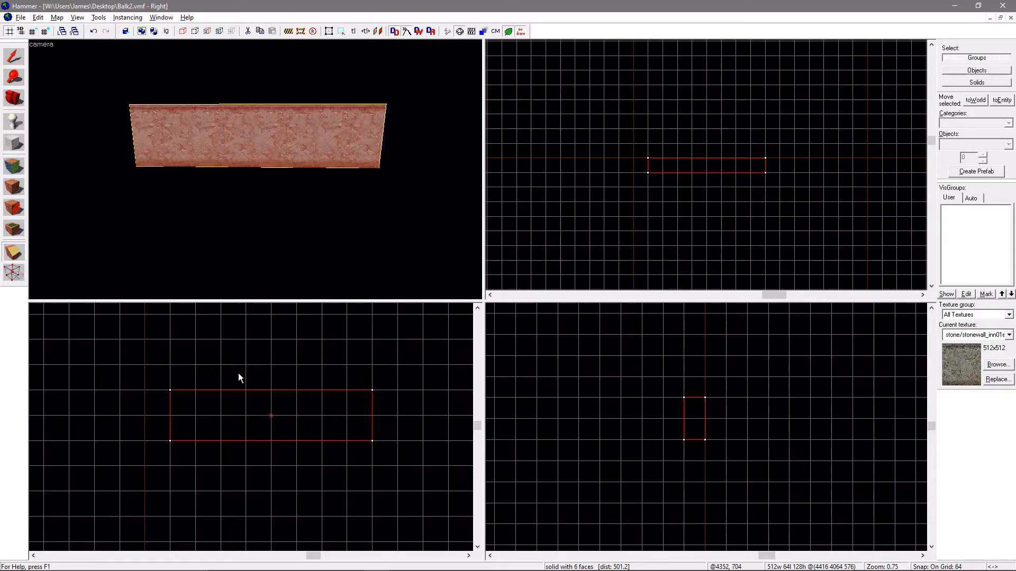
# Clip the stone wall vertically, keeping both sides so that one part is 320 wide
pyautogui.moveTo(238, 373); pyautogui.dragTo(242, 457)
pyautogui.hotkey('shift', 'x')
pyautogui.hotkey('shift', 'x')
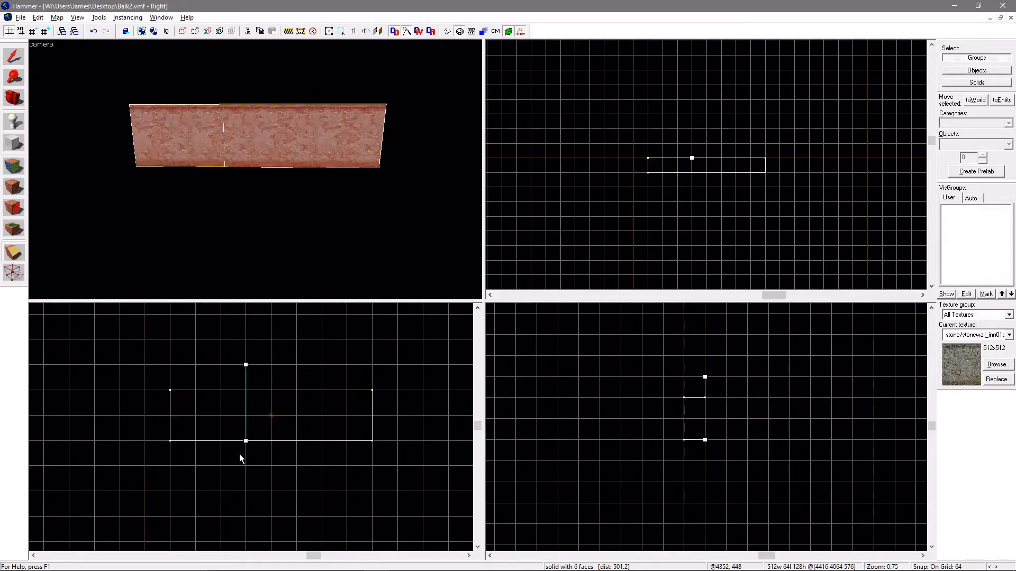
pyautogui.press('Return')
# Select the 320-wide wall part and clip it vertically to separate a 128-wide middle section, keeping both sides
pyautogui.click(14, 56)
pyautogui.click(256, 121)
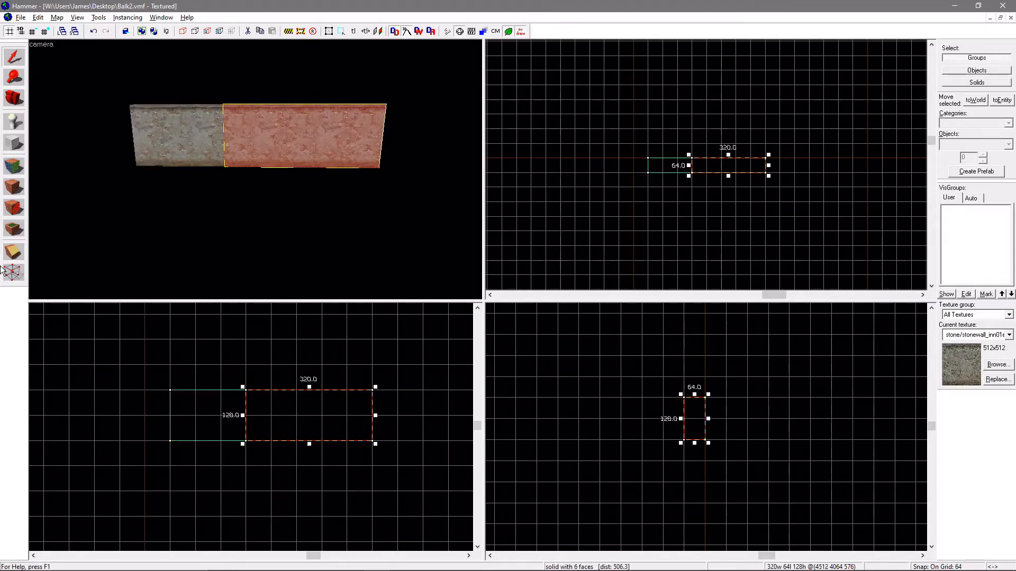
pyautogui.click(13, 252)
pyautogui.moveTo(294, 381); pyautogui.dragTo(295, 454)
pyautogui.press('Return')
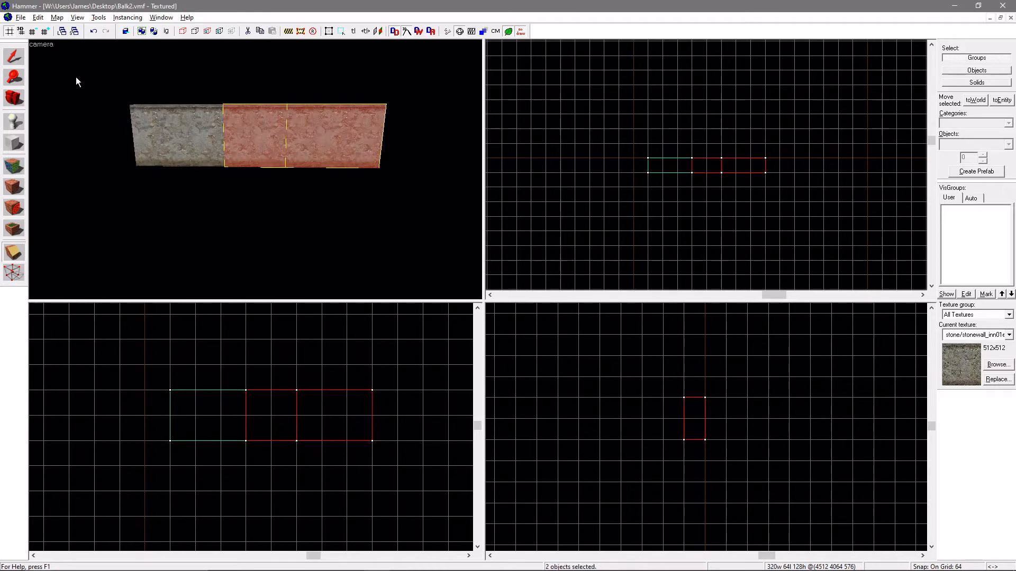
# Select the middle wall section and clip it horizontally at half height, keeping both halves
pyautogui.click(14, 57)
pyautogui.click(273, 139)
pyautogui.click(13, 251)
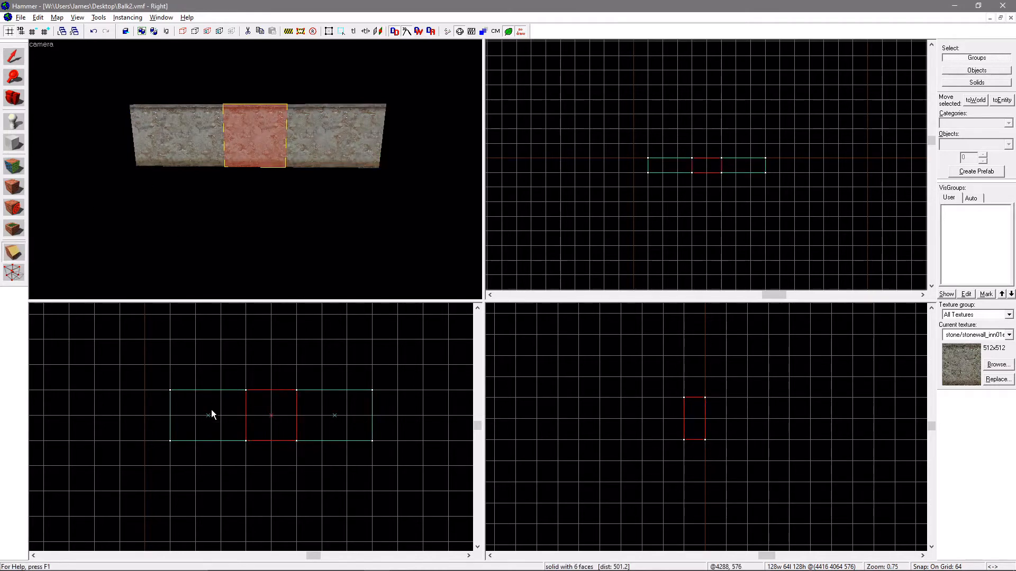
pyautogui.moveTo(211, 415); pyautogui.dragTo(329, 418)
pyautogui.press('Return')
# Reduce the grid to 16 units and shrink the upper middle piece to 32 high by raising its lower edge
pyautogui.click(14, 56)
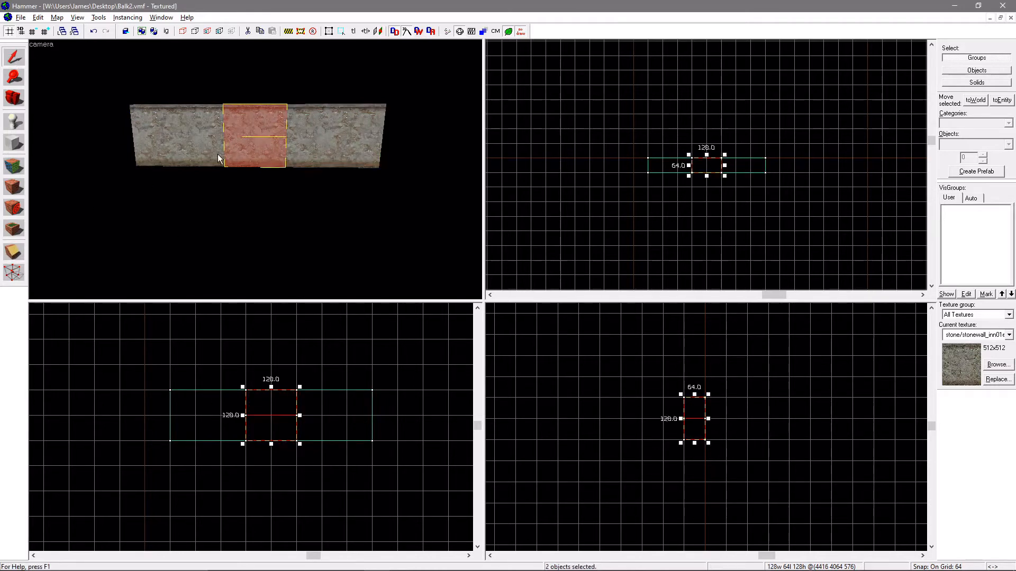
pyautogui.press('[')
pyautogui.press('[')
pyautogui.click(272, 390)
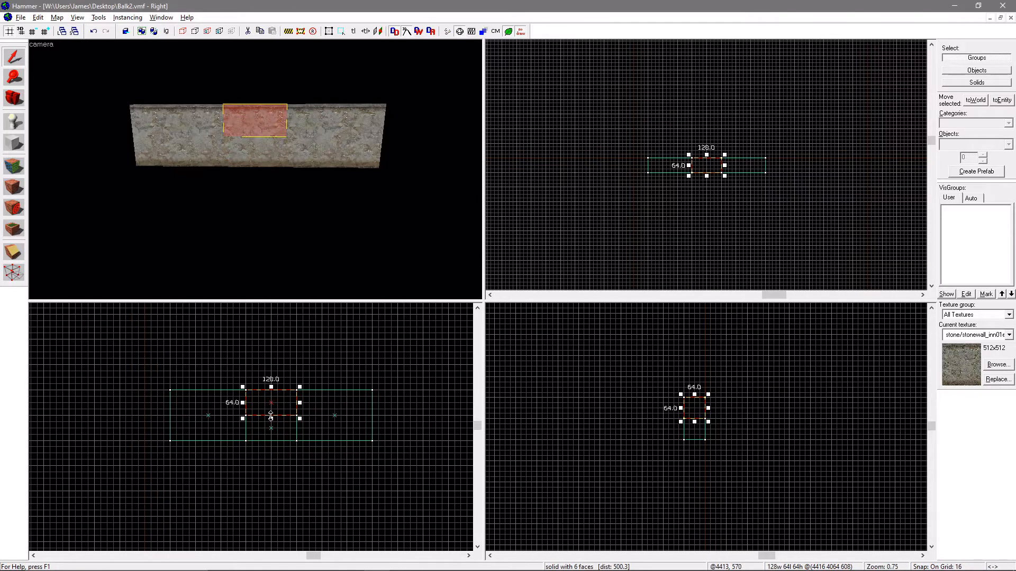
pyautogui.press('Delete')
# Select the lower middle piece and reduce its height to 32 by lowering its upper edge, enlarging the window opening
pyautogui.click(261, 155)
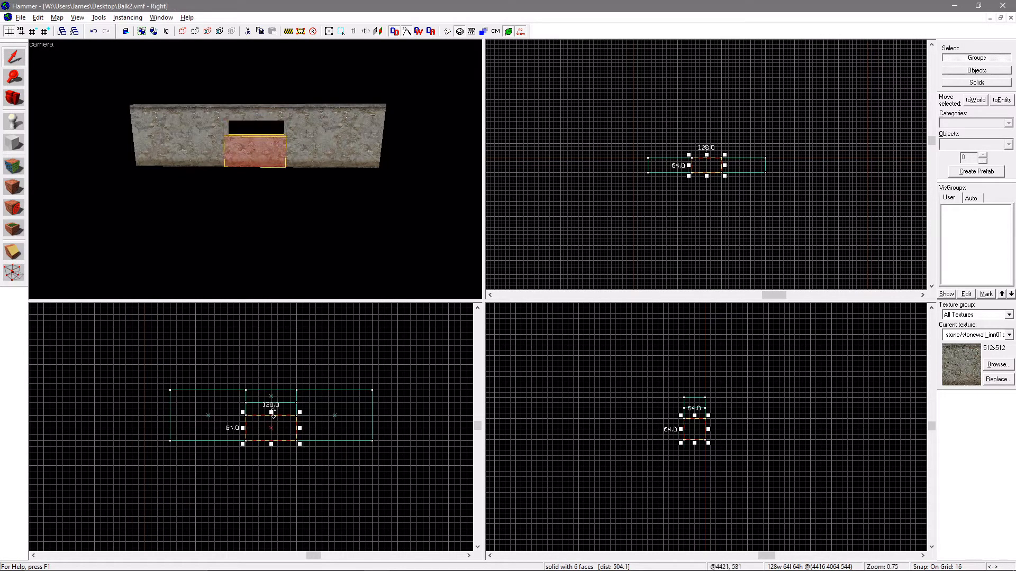
pyautogui.moveTo(272, 415); pyautogui.dragTo(272, 426)
pyautogui.scroll(1, 312, 183)
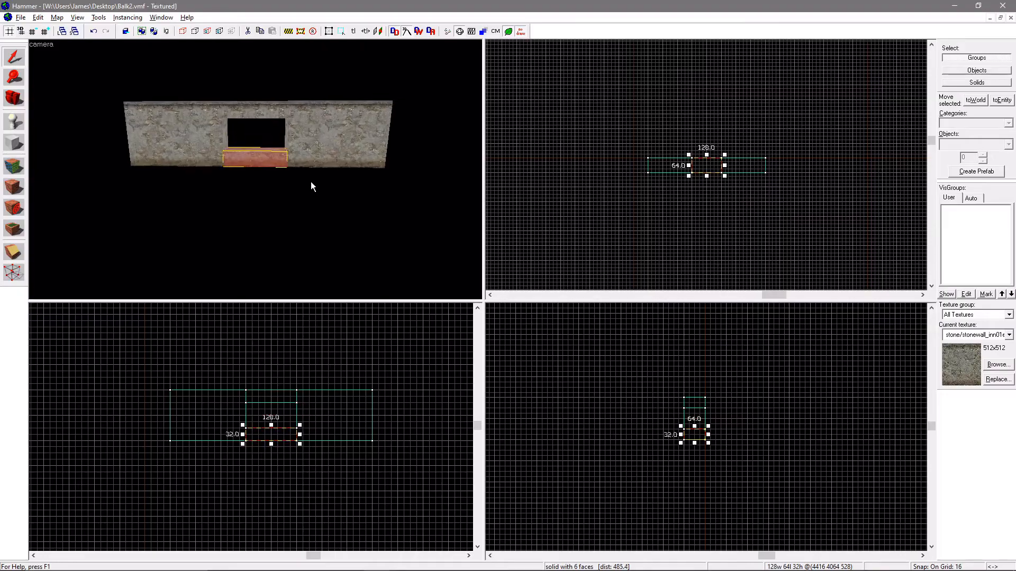
pyautogui.press('w')
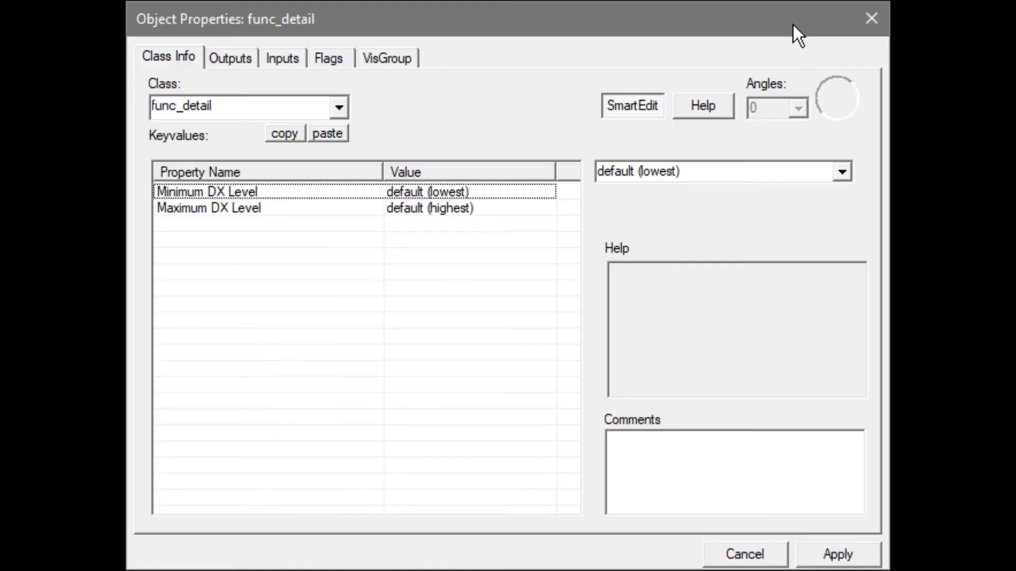